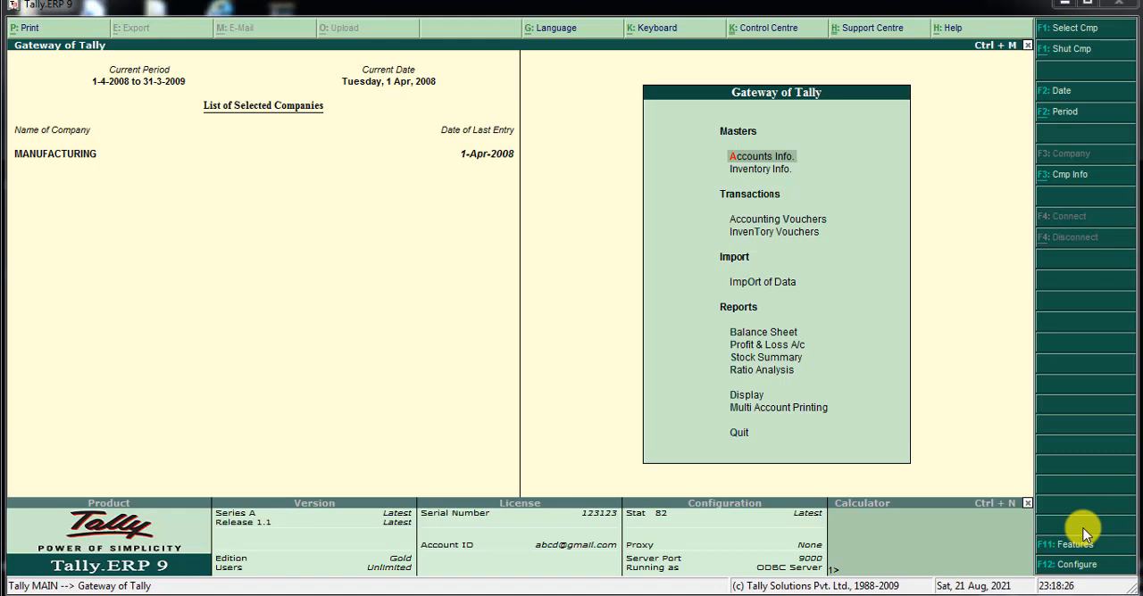
# Open accounting voucher entry for the MANUFACTURING company and switch to a Contra voucher.
pyautogui.click(794, 221)
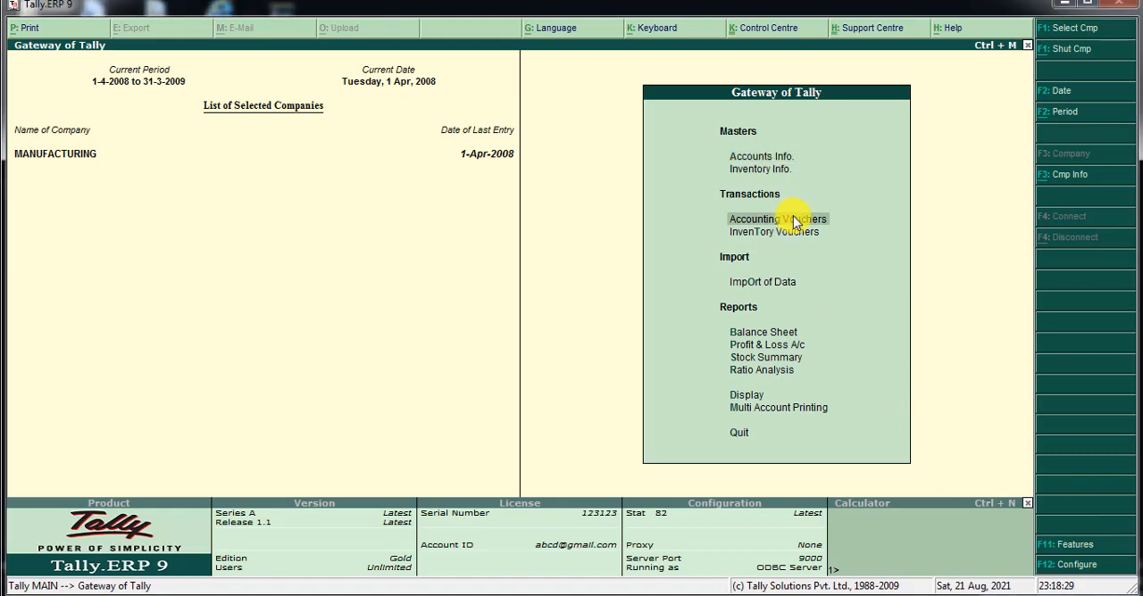
pyautogui.click(794, 220)
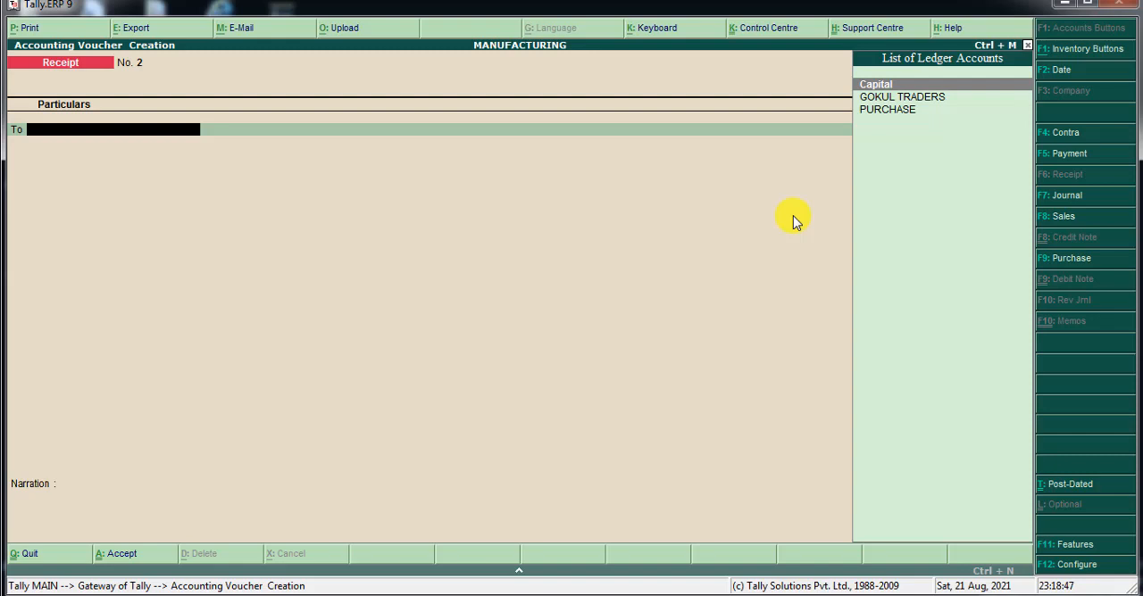
pyautogui.click(1066, 133)
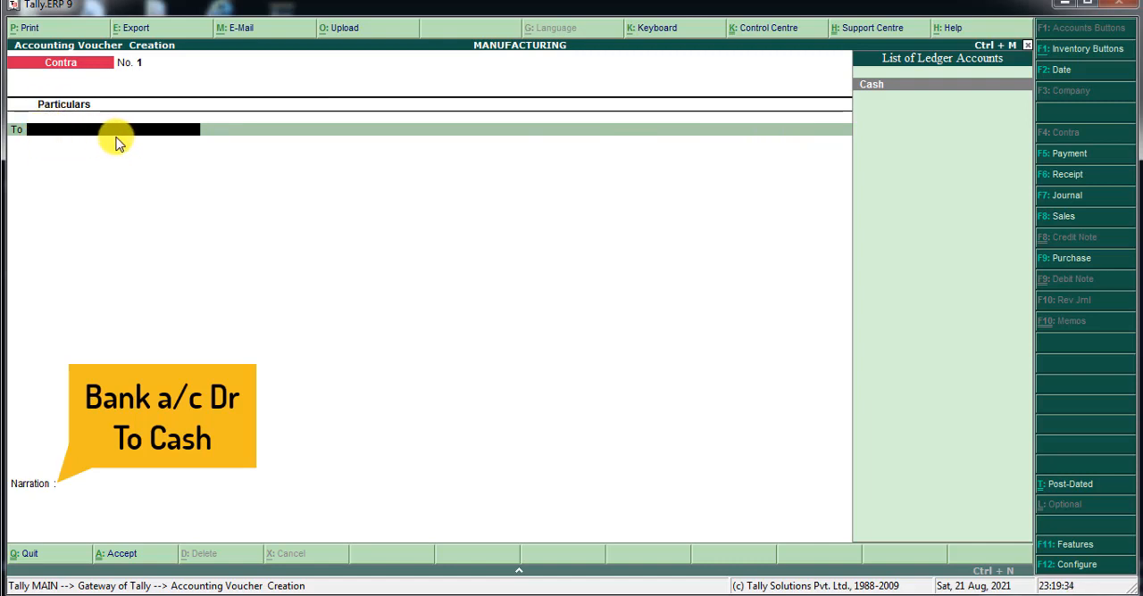
# Credit the Cash ledger with 2,00,000 on the To line of the contra voucher.
pyautogui.click(893, 86)
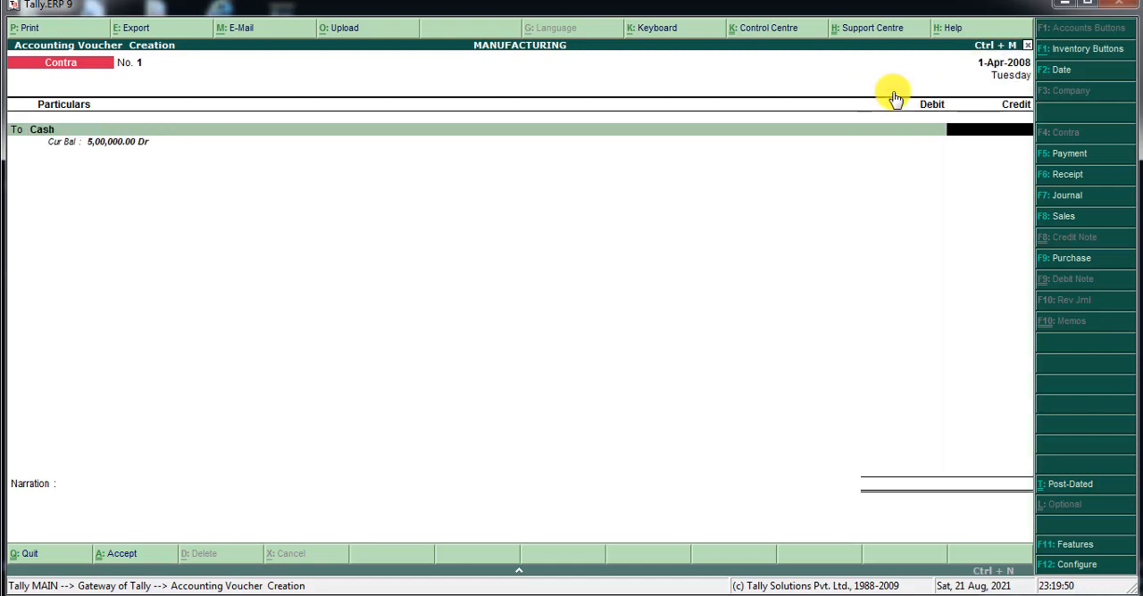
pyautogui.write('200000')
pyautogui.press('Return')
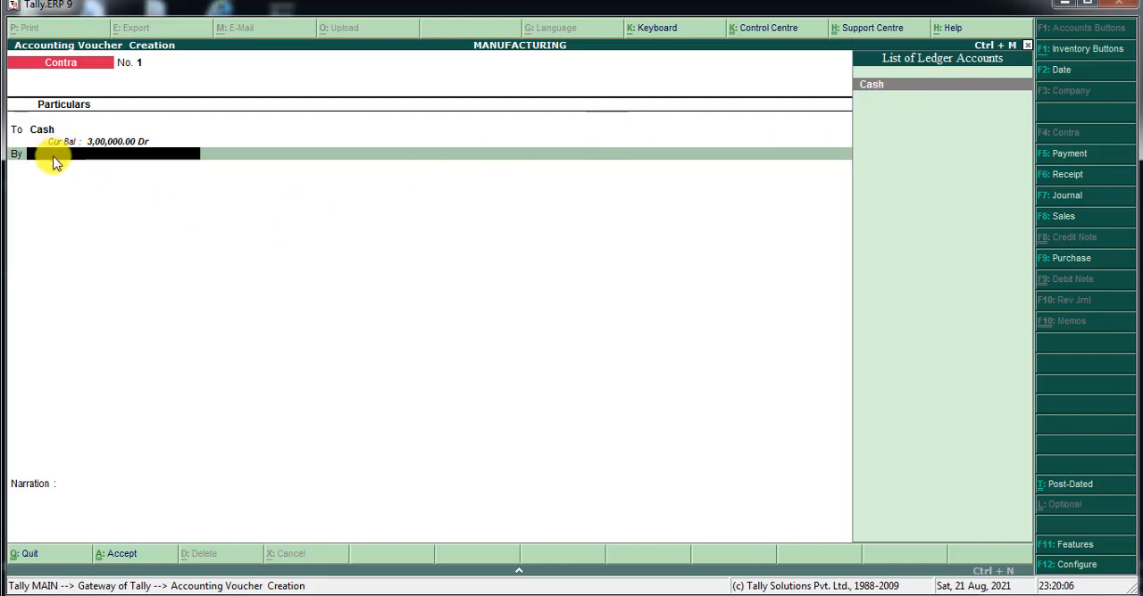
# Start a new ledger named SBI BANK under the Bank Accounts group from the voucher's By line.
pyautogui.hotkey('alt', 'c')
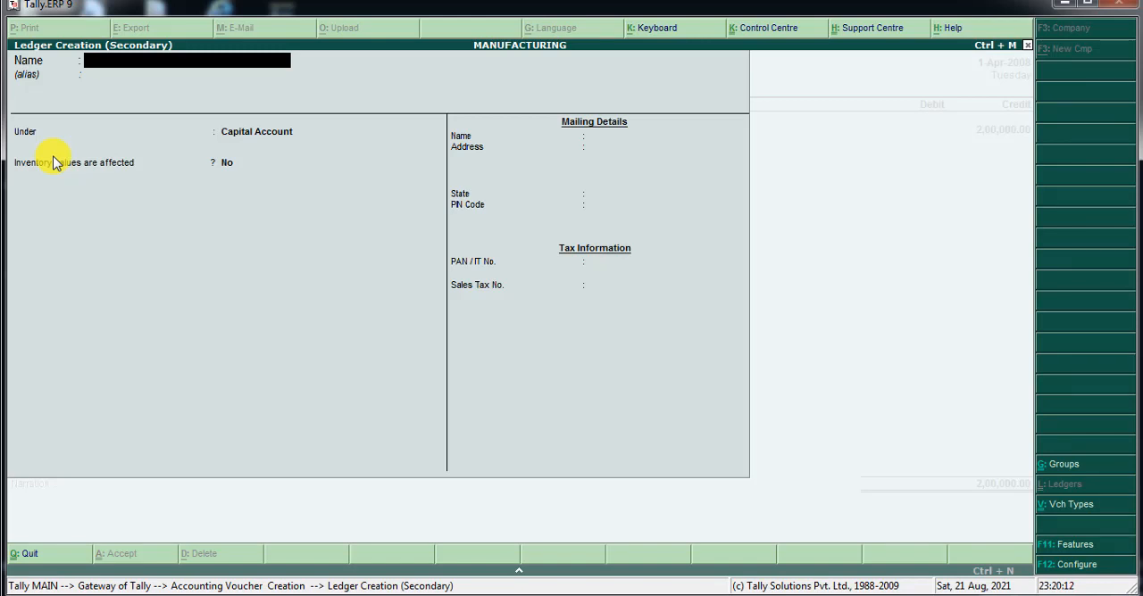
pyautogui.write('Sb')
pyautogui.press('BackSpace')
pyautogui.press('BackSpace')
pyautogui.press('BackSpace')
pyautogui.write('SBI BANK')
pyautogui.press('Return')
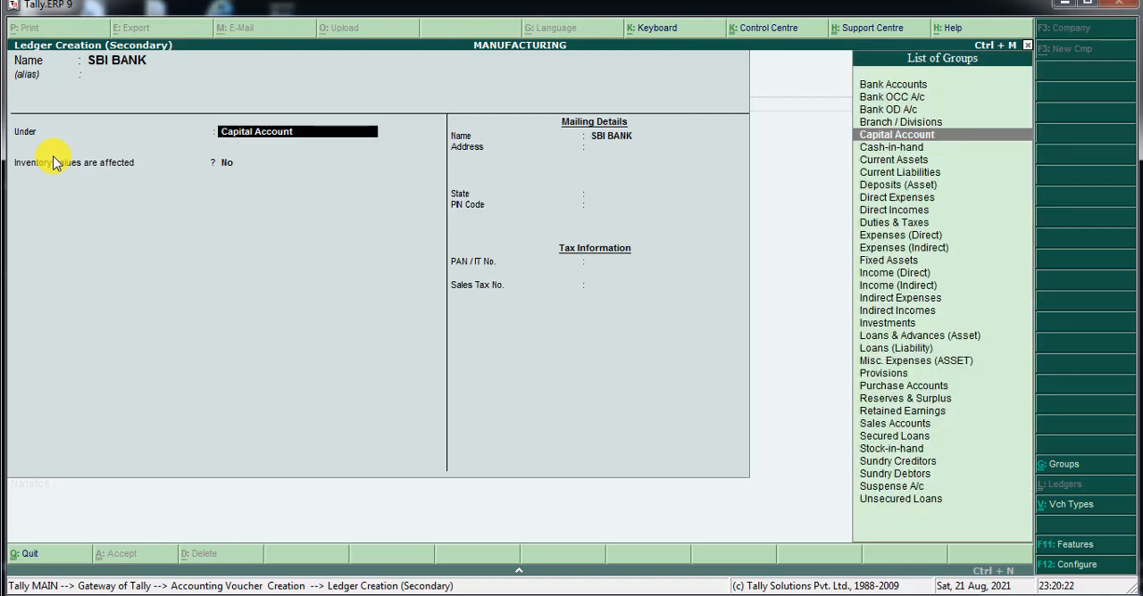
pyautogui.write('BANK')
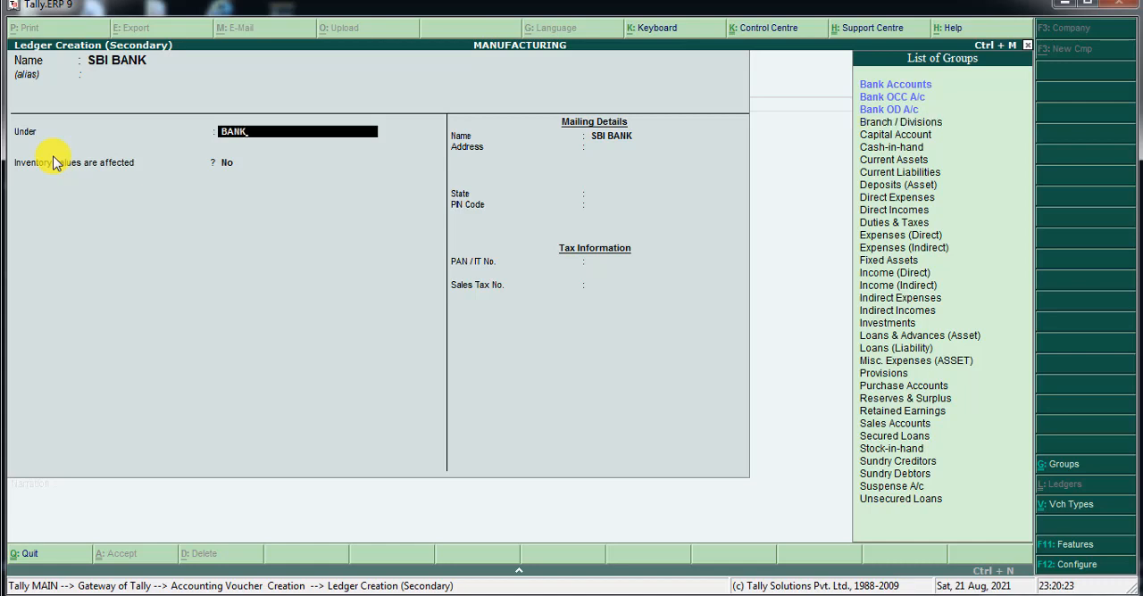
pyautogui.press('Return')
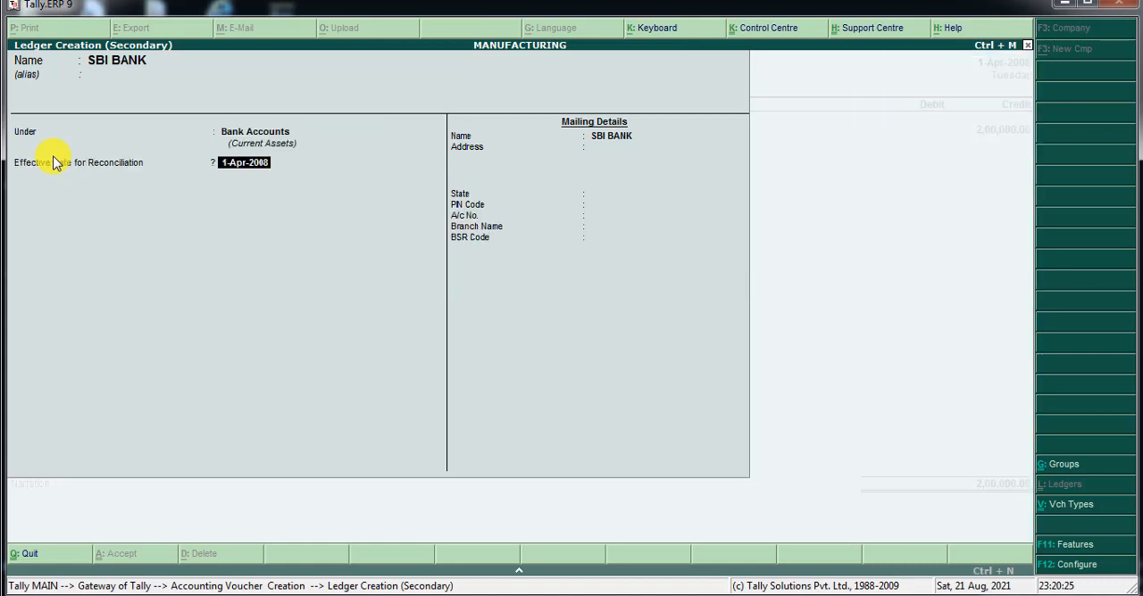
# Keep 1-Apr-2008 as the reconciliation date and Not Applicable as the state, and enter the bank account number.
pyautogui.press('Return')
pyautogui.press('Return')
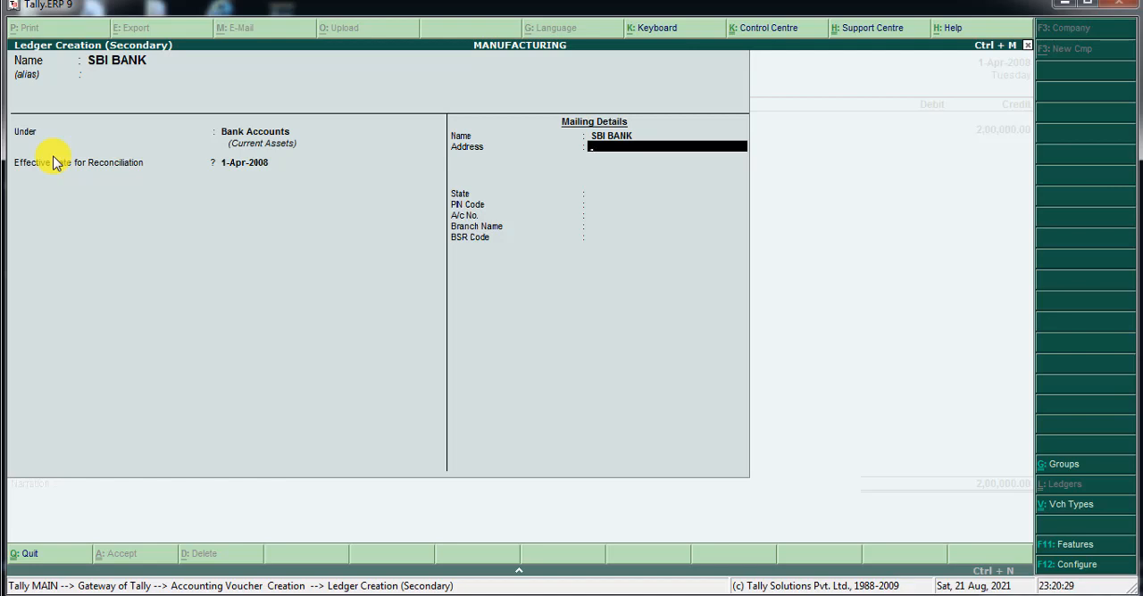
pyautogui.press('Return')
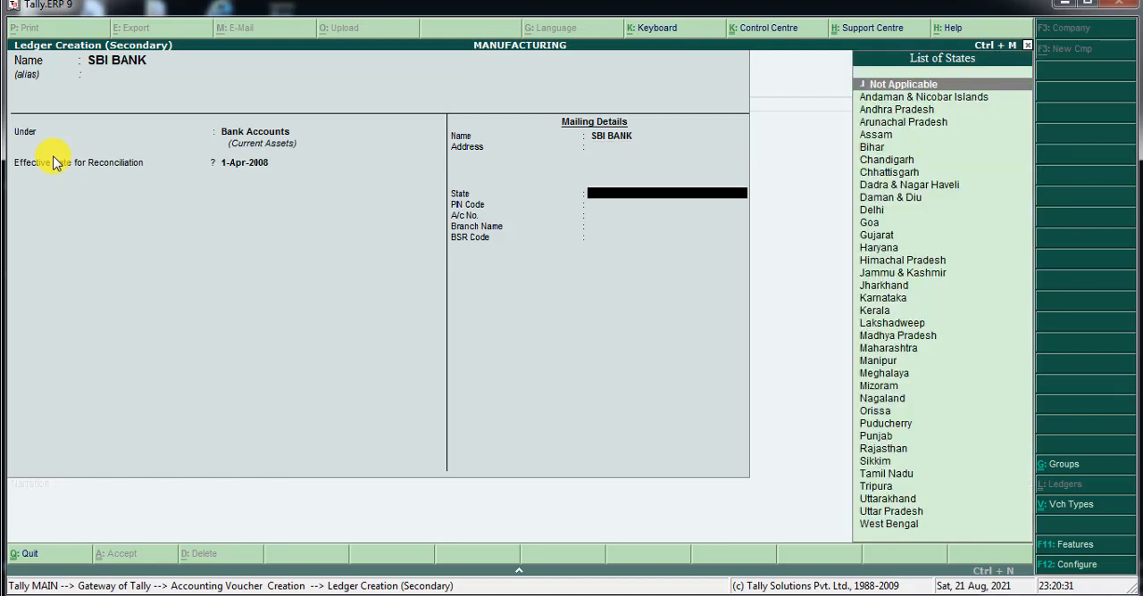
pyautogui.press('Return')
pyautogui.press('Return')
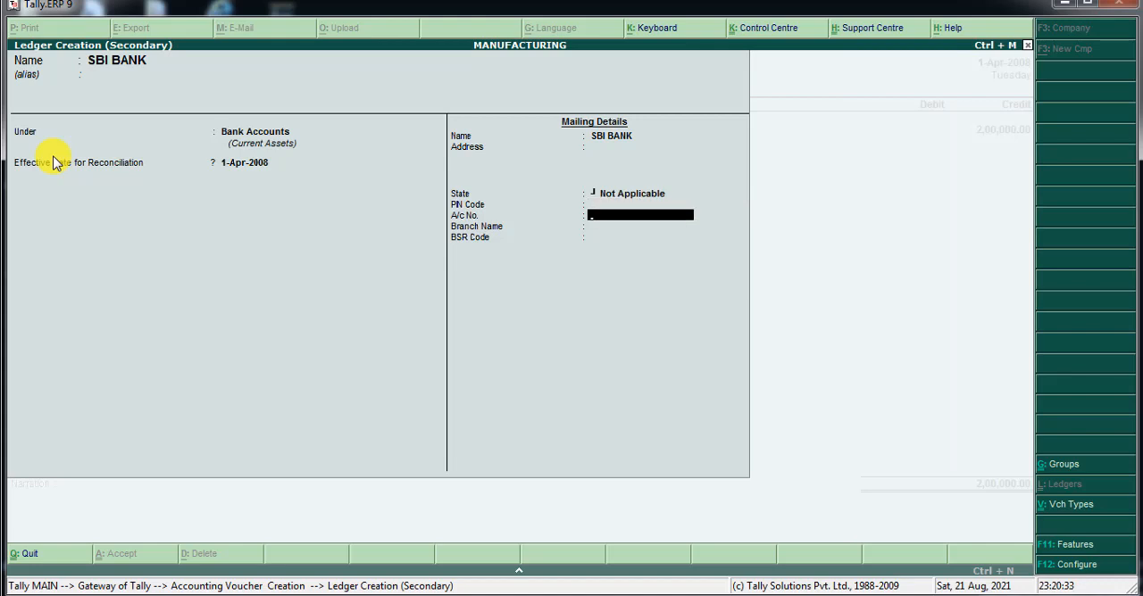
pyautogui.press('Return')
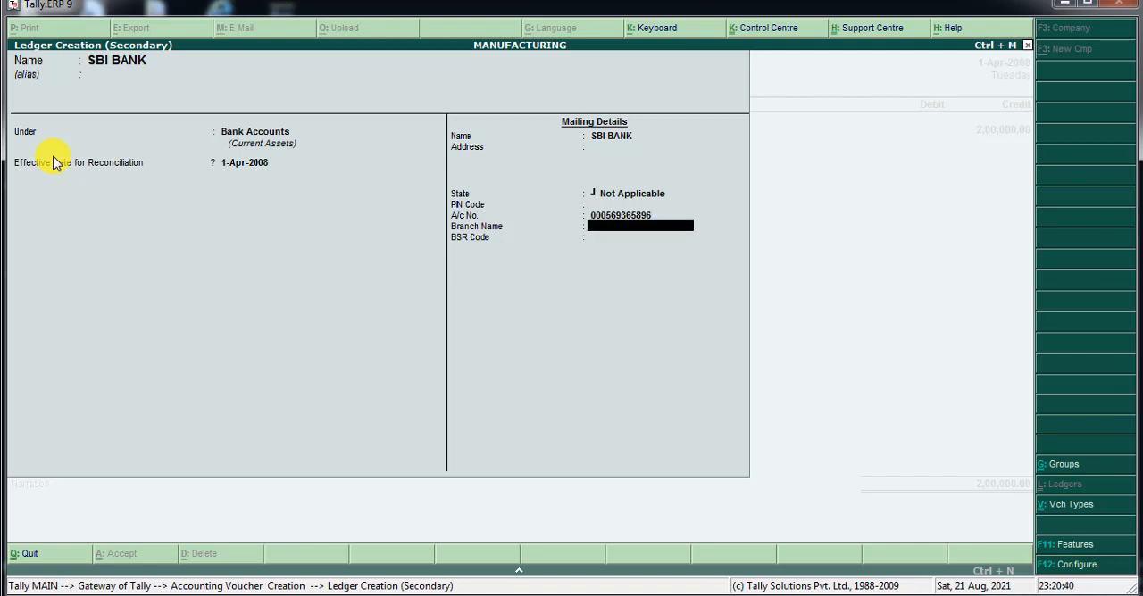
# Enter ERNAKULAM as the branch name, leave the BSR code blank, and save the SBI BANK ledger.
pyautogui.write('ERNAKULAM')
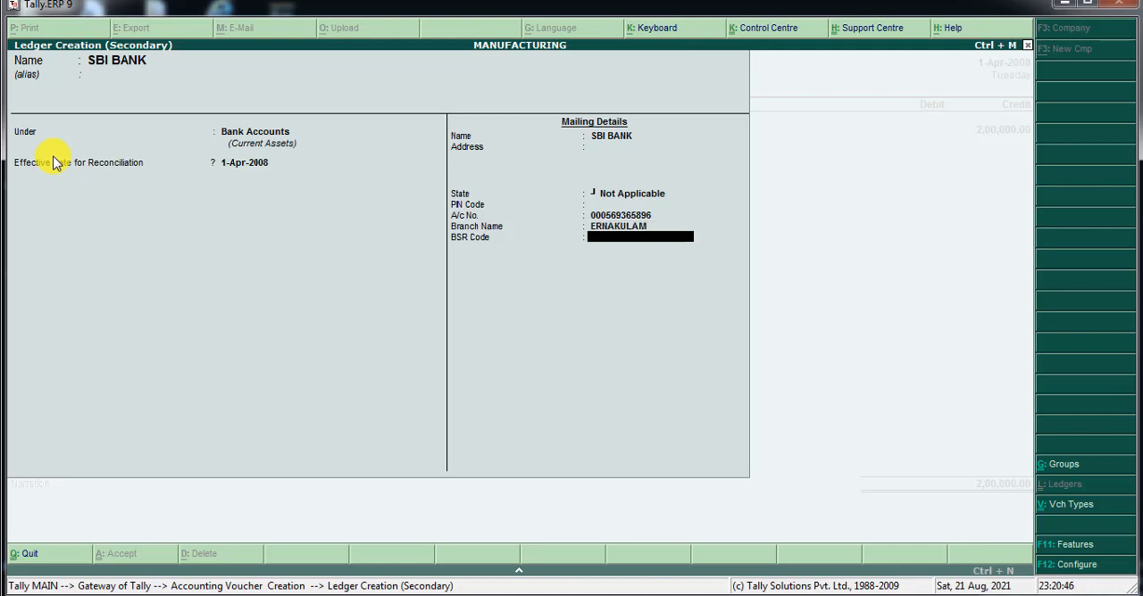
pyautogui.press('Return')
pyautogui.press('Return')
pyautogui.press('y')
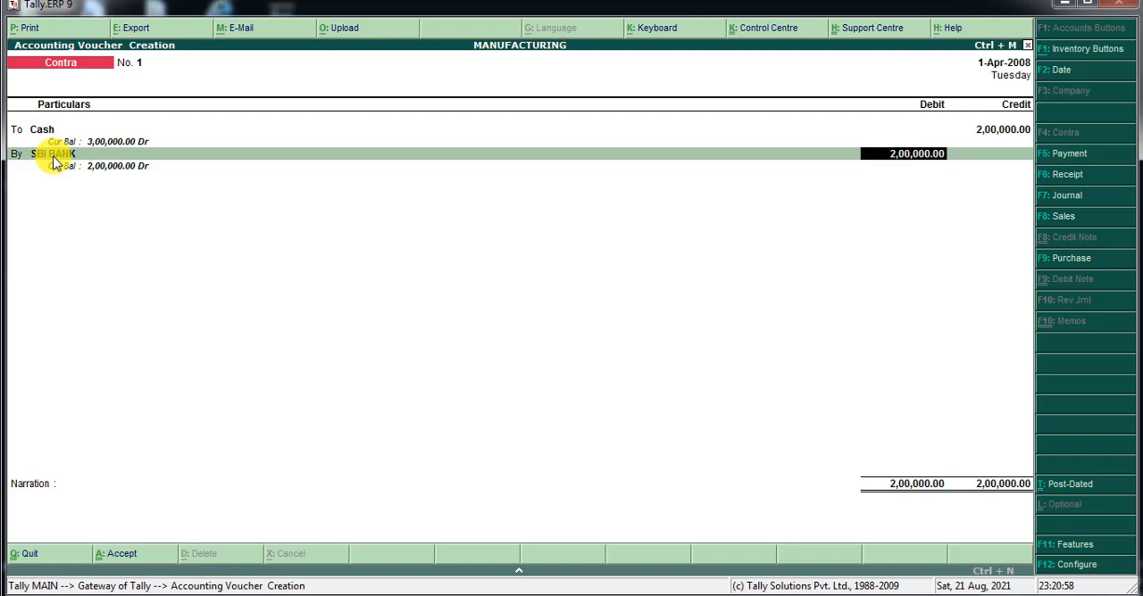
# Debit SBI BANK with 2,00,000 and save the cash deposit voucher without a narration.
pyautogui.press('Return')
pyautogui.press('Return')
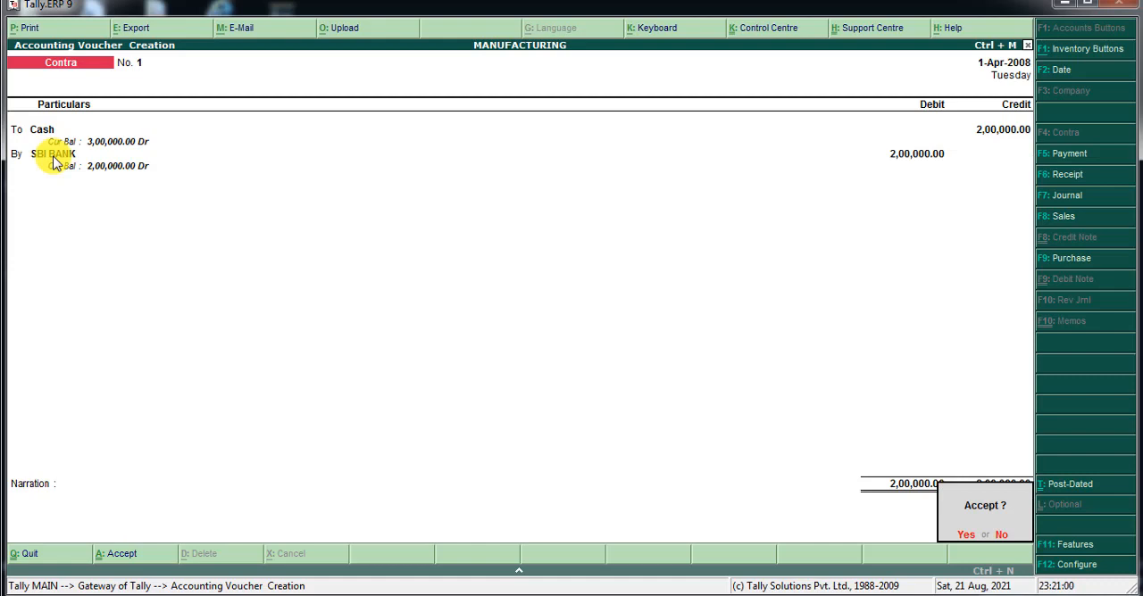
pyautogui.press('Return')
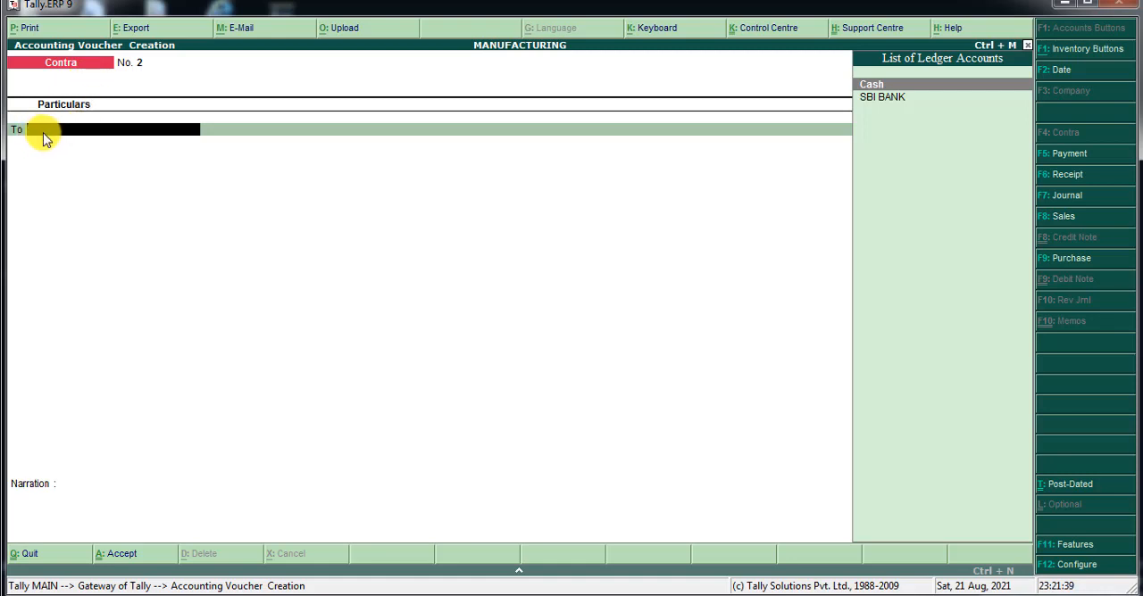
# Credit SBI BANK with 20,000 on the To line of contra voucher 2.
pyautogui.press('Down')
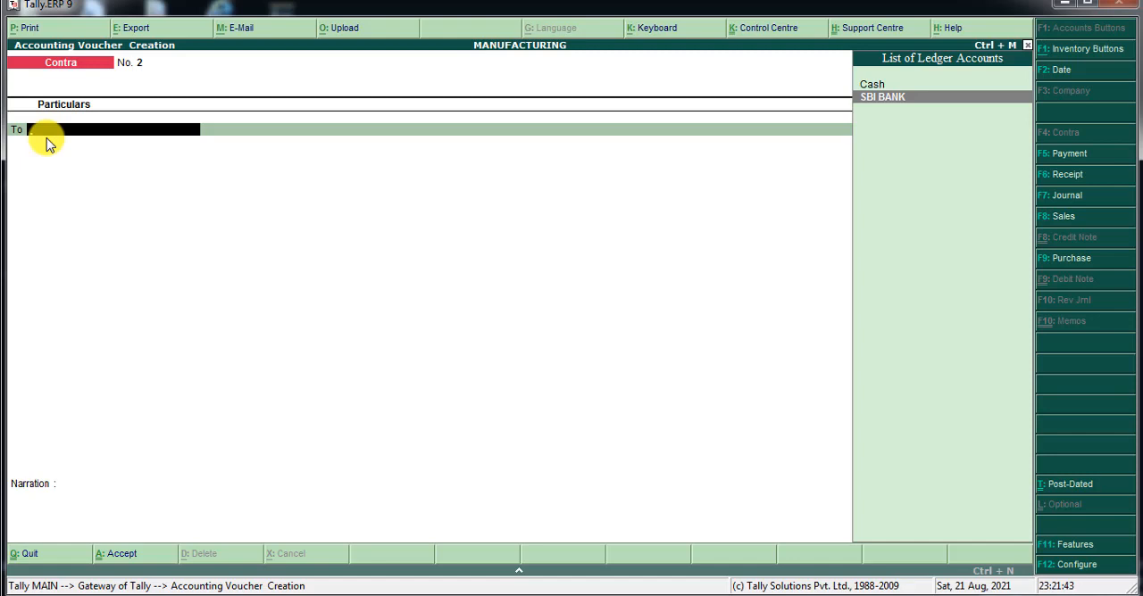
pyautogui.press('Return')
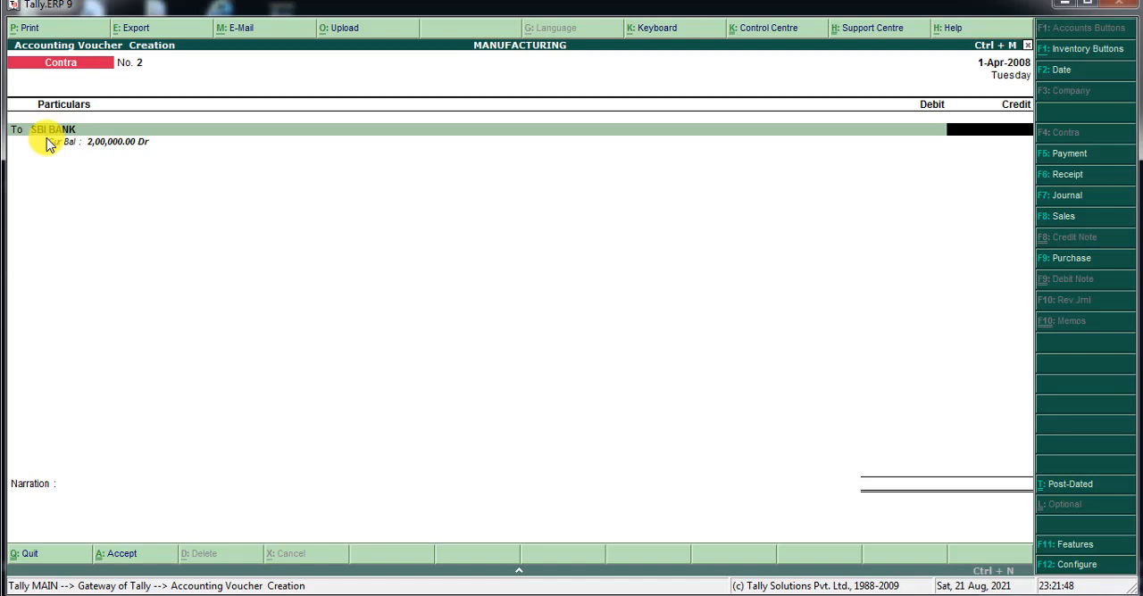
pyautogui.write('20000')
pyautogui.press('Return')
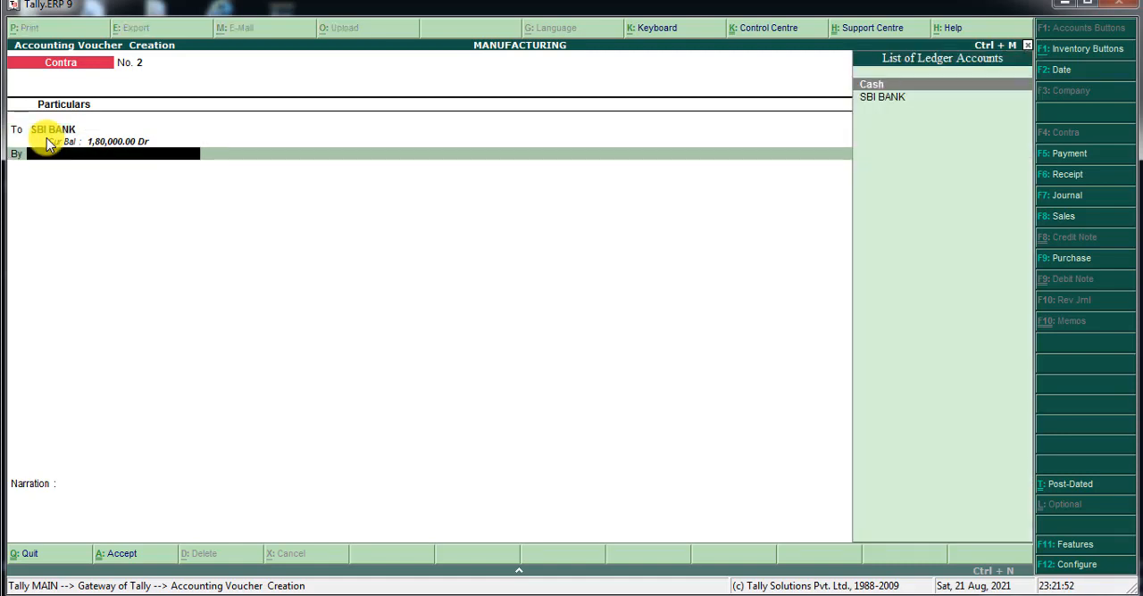
# Debit Cash with 20,000 and save the cash withdrawal voucher without a narration.
pyautogui.press('Return')
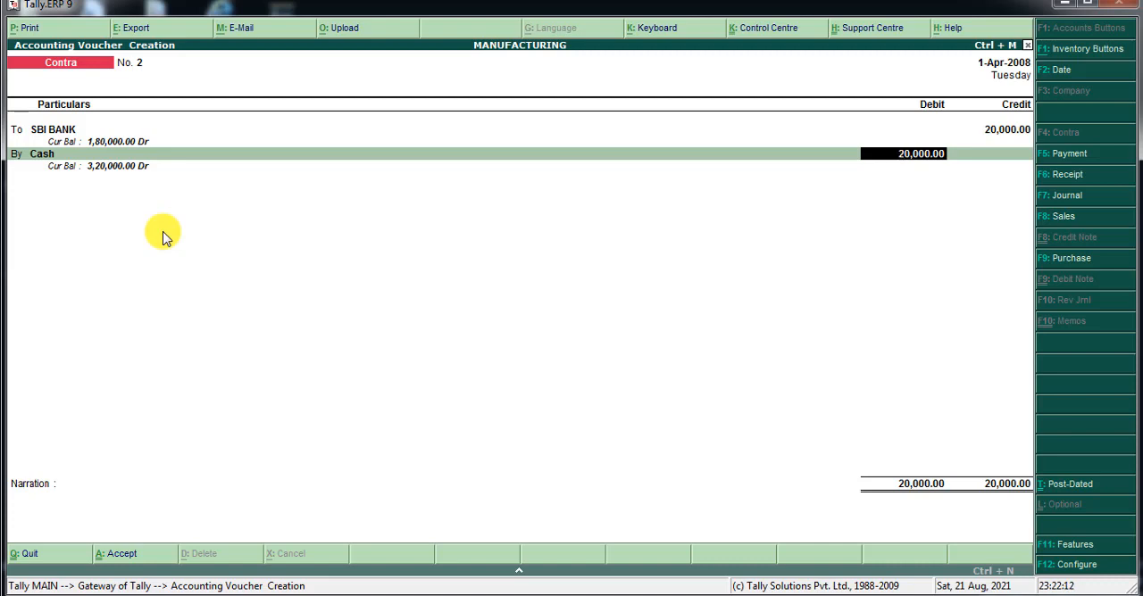
pyautogui.press('Return')
pyautogui.press('Return')
pyautogui.press('Return')
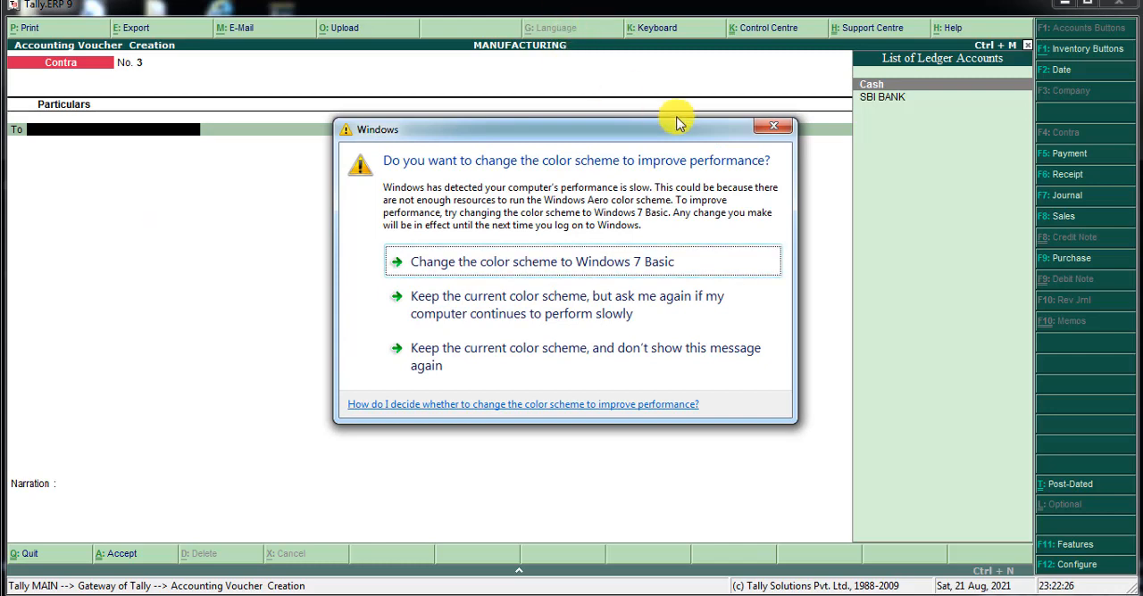
# Dismiss the Windows color scheme prompt and credit SBI BANK with 10,000 in contra voucher 3.
pyautogui.click(783, 130)
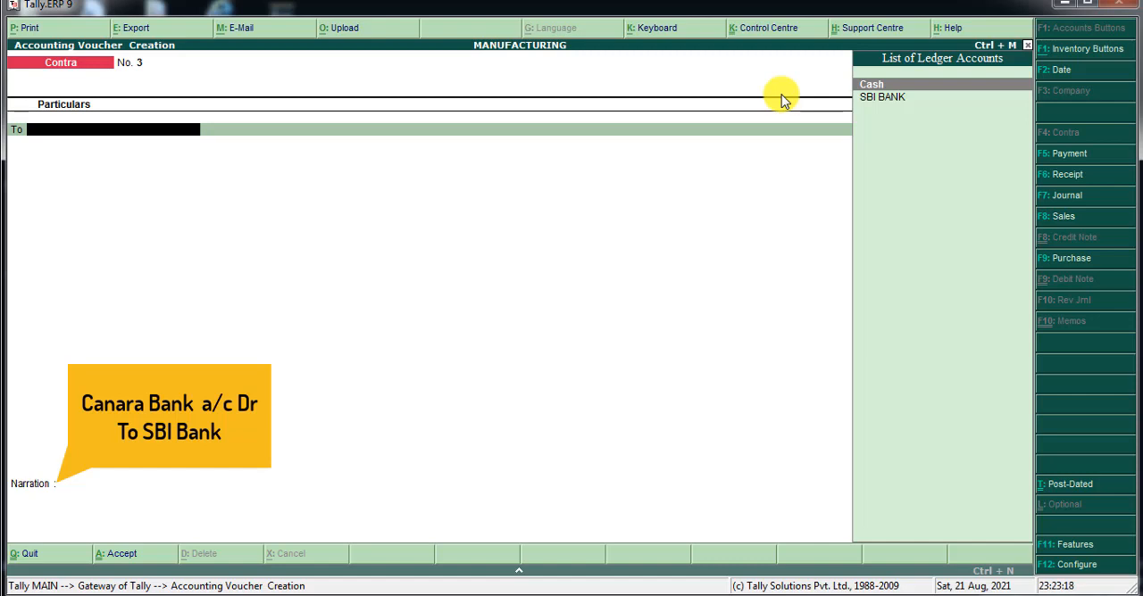
pyautogui.press('Down')
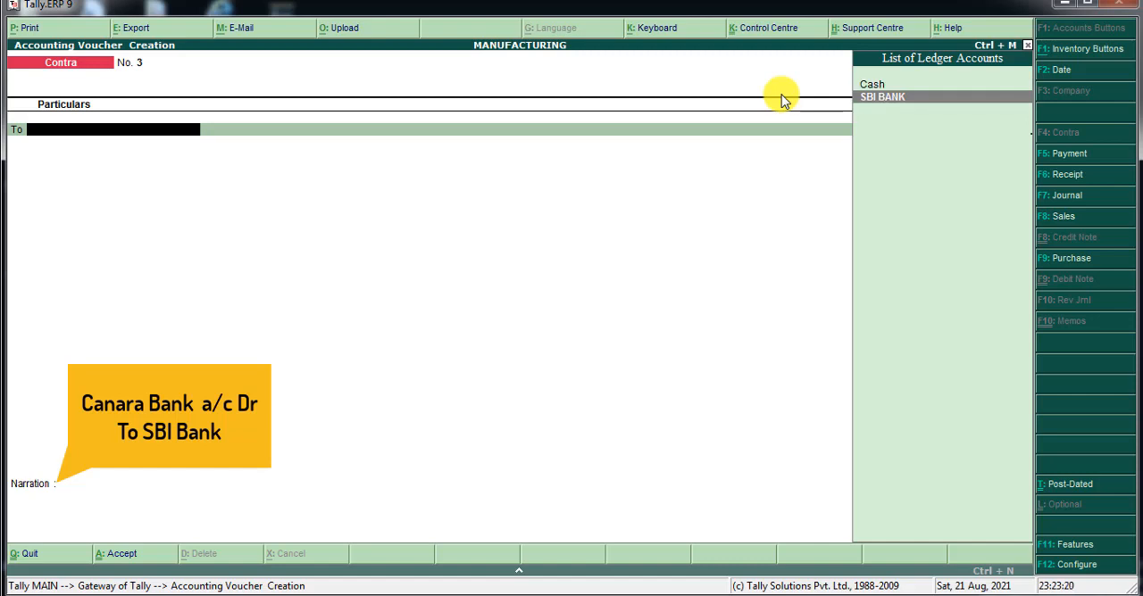
pyautogui.press('Return')
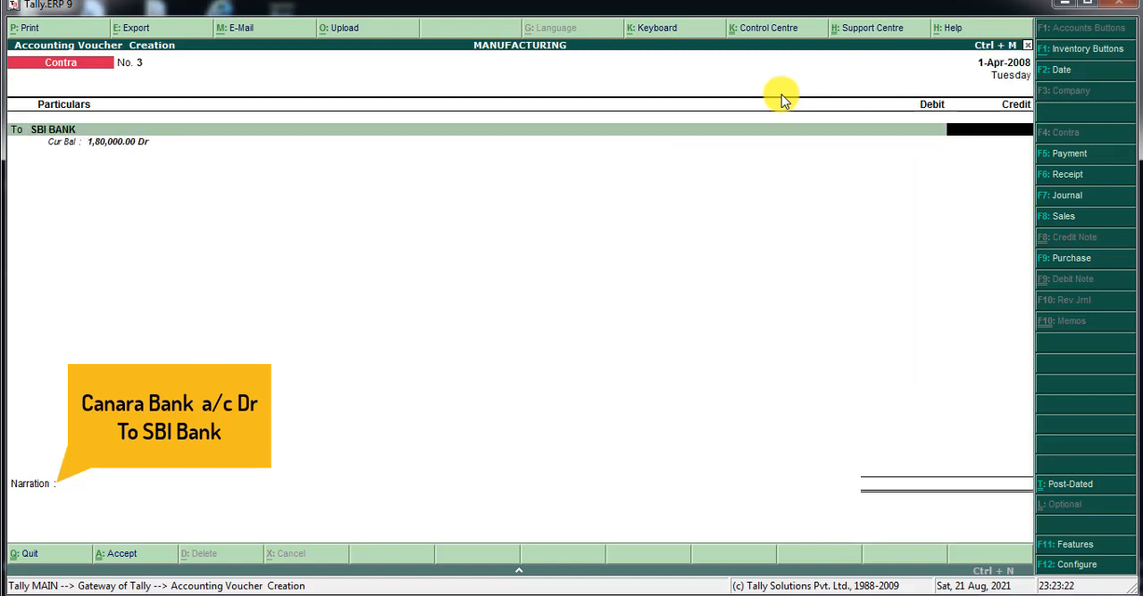
pyautogui.write('1')
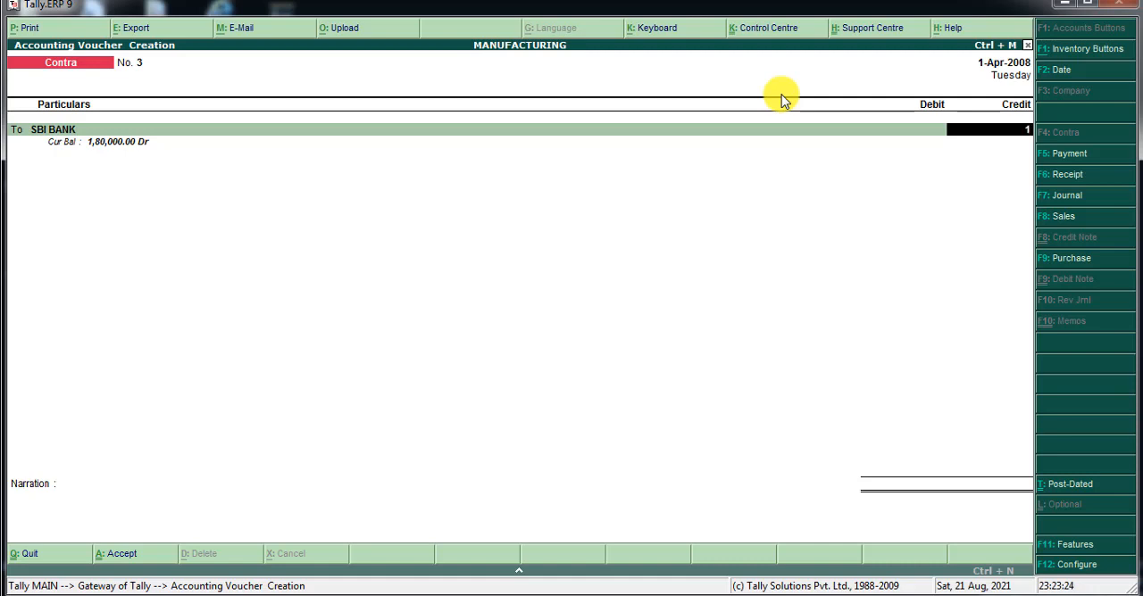
pyautogui.write('0000')
pyautogui.press('Return')
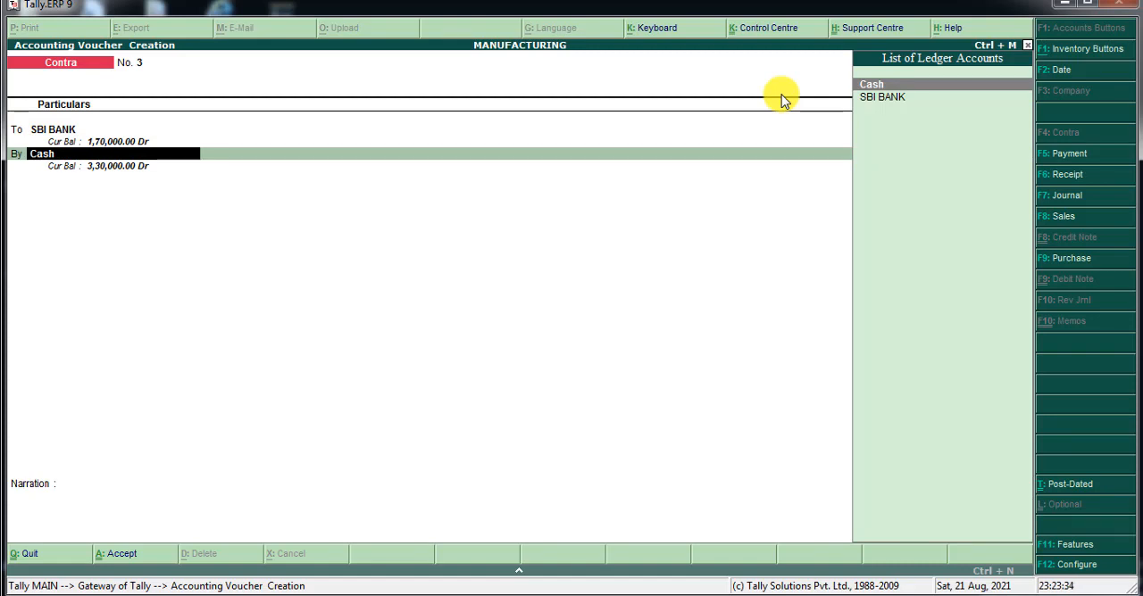
# Start a new ledger named CANARA BANK for the By line, keeping Bank Accounts as its group and 1-Apr-2008 as the reconciliation date.
pyautogui.hotkey('alt', 'c')
pyautogui.write('CAN')
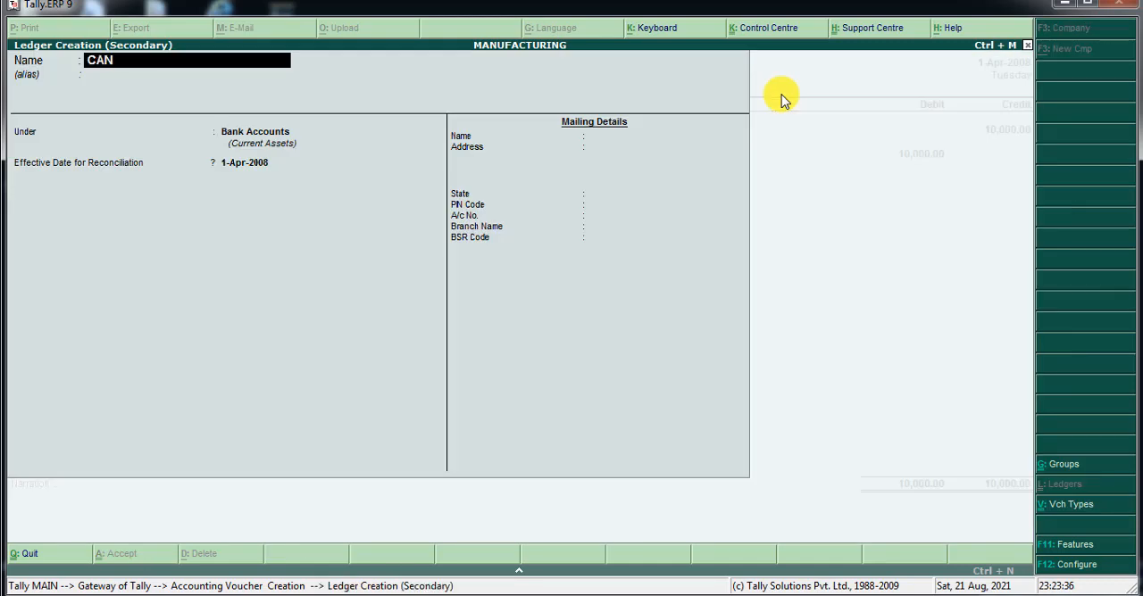
pyautogui.write('ARA BANK')
pyautogui.press('Return')
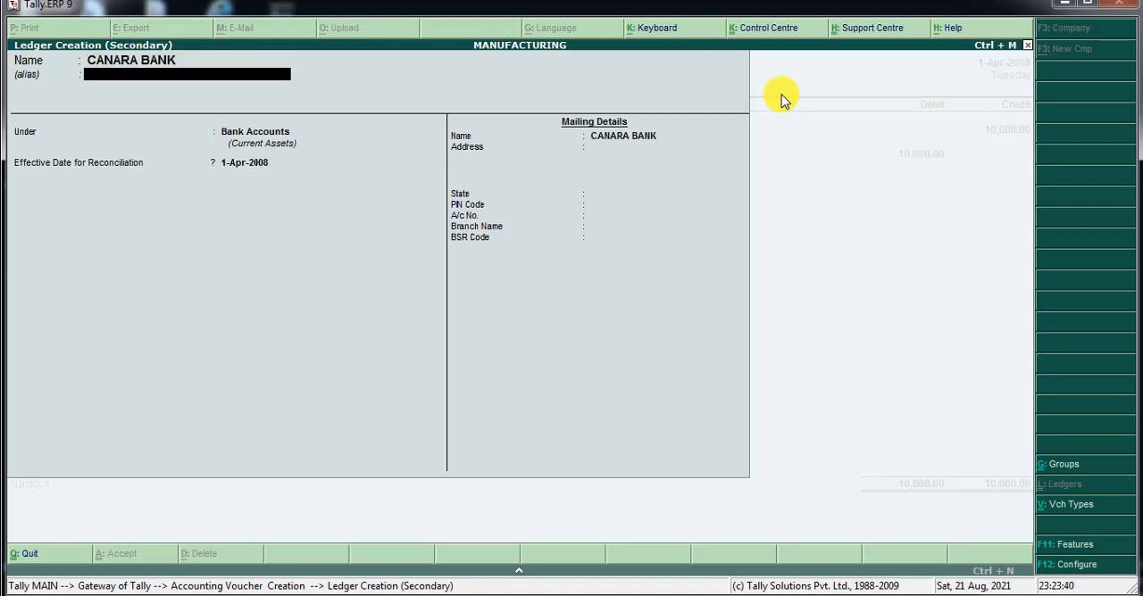
pyautogui.press('Return')
pyautogui.press('Return')
pyautogui.press('Return')
pyautogui.press('Return')
pyautogui.press('Return')
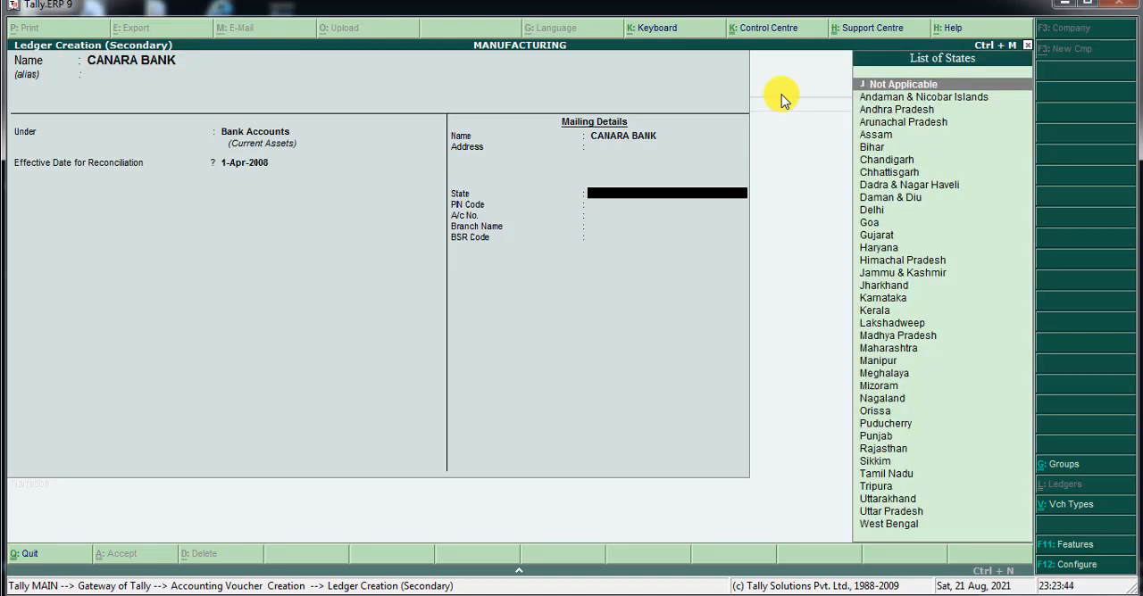
# Set the state to Not Applicable, enter the bank account number, and save the CANARA BANK ledger with branch name and BSR code blank.
pyautogui.press('Return')
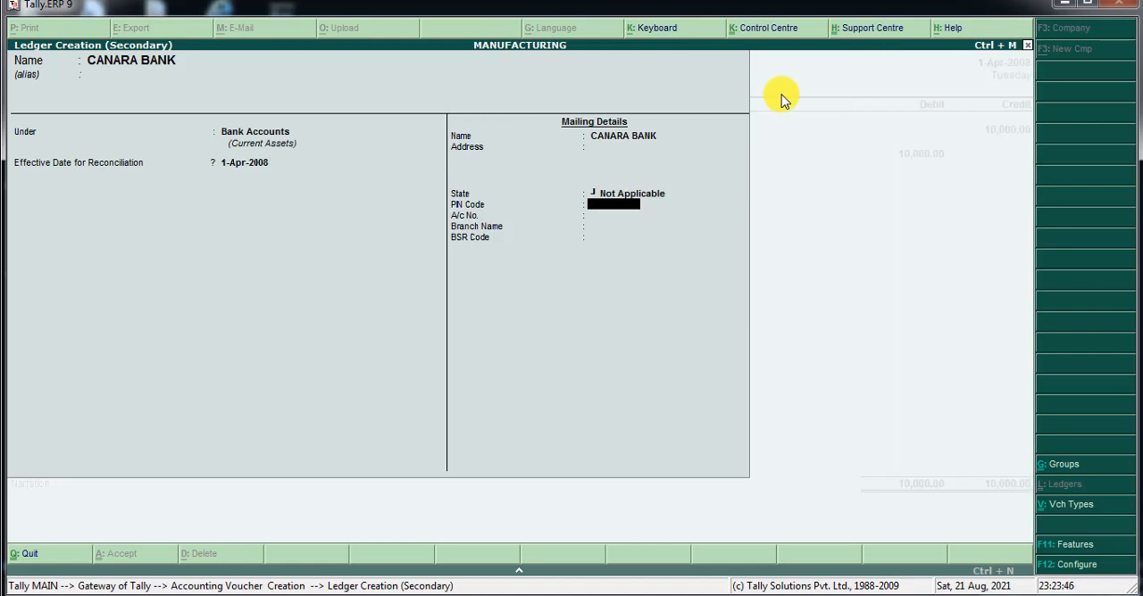
pyautogui.press('Return')
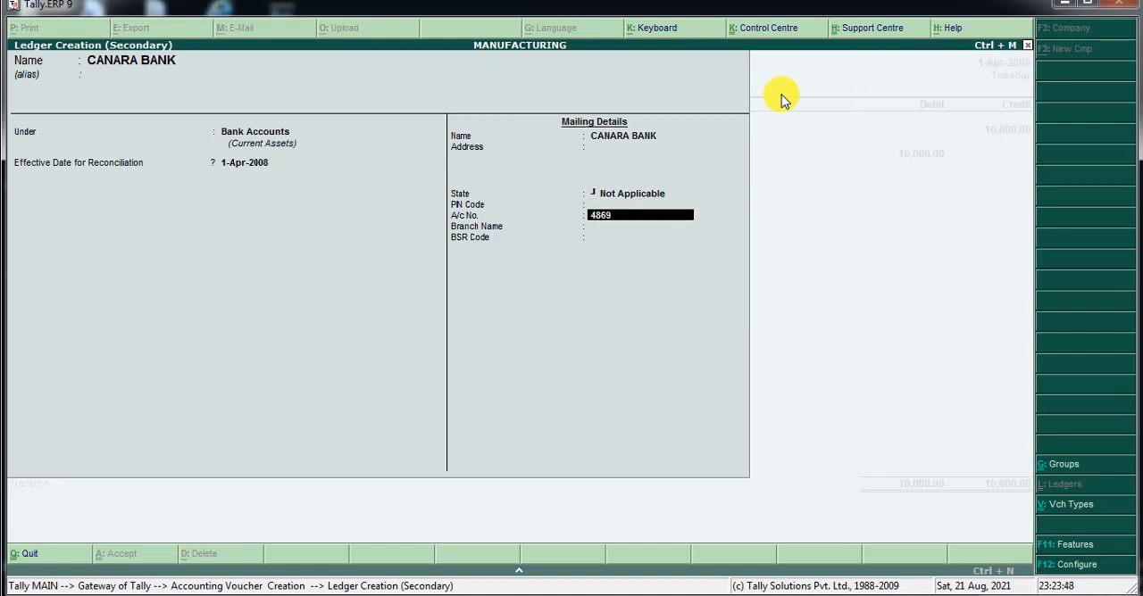
pyautogui.press('Return')
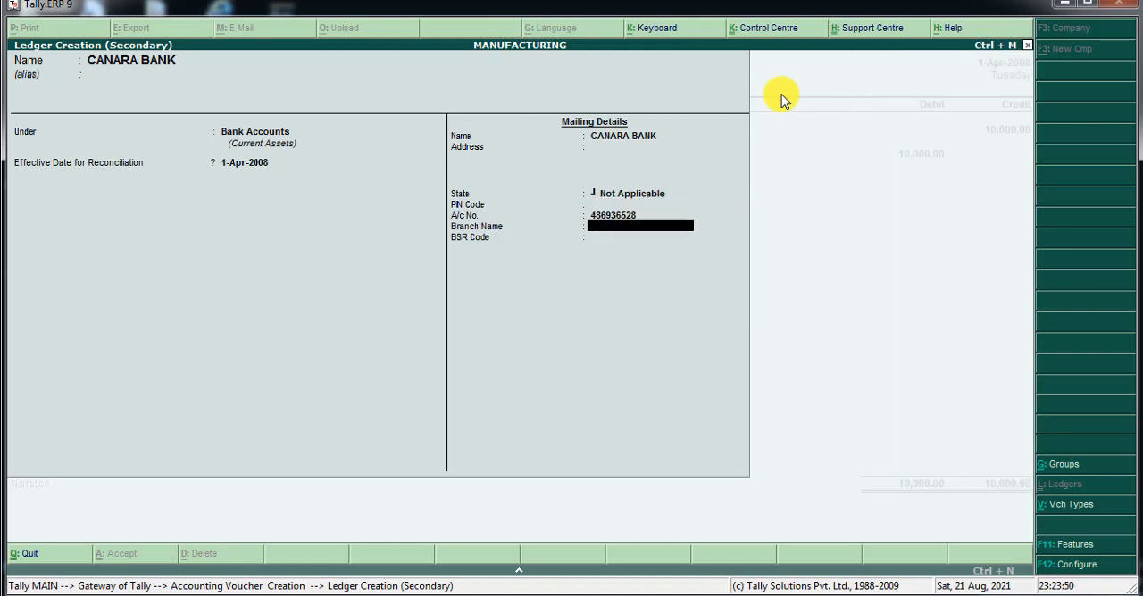
pyautogui.press('Return')
pyautogui.press('Return')
pyautogui.press('Return')
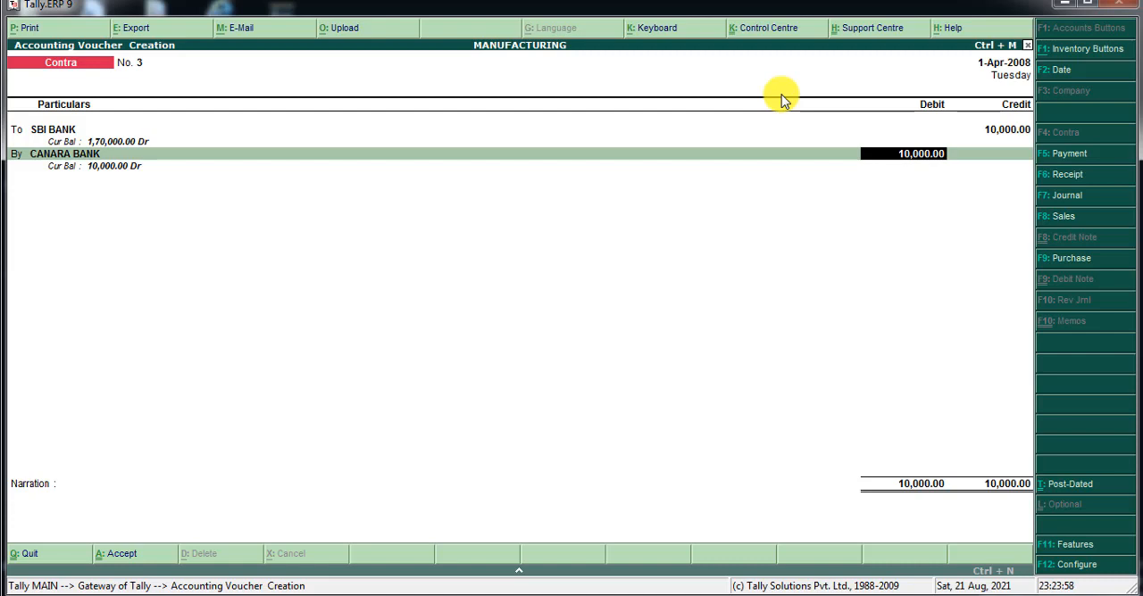
# Debit CANARA BANK with 10,000 and save the bank-to-bank transfer voucher without a narration.
pyautogui.press('Return')
pyautogui.press('Return')
pyautogui.press('Return')
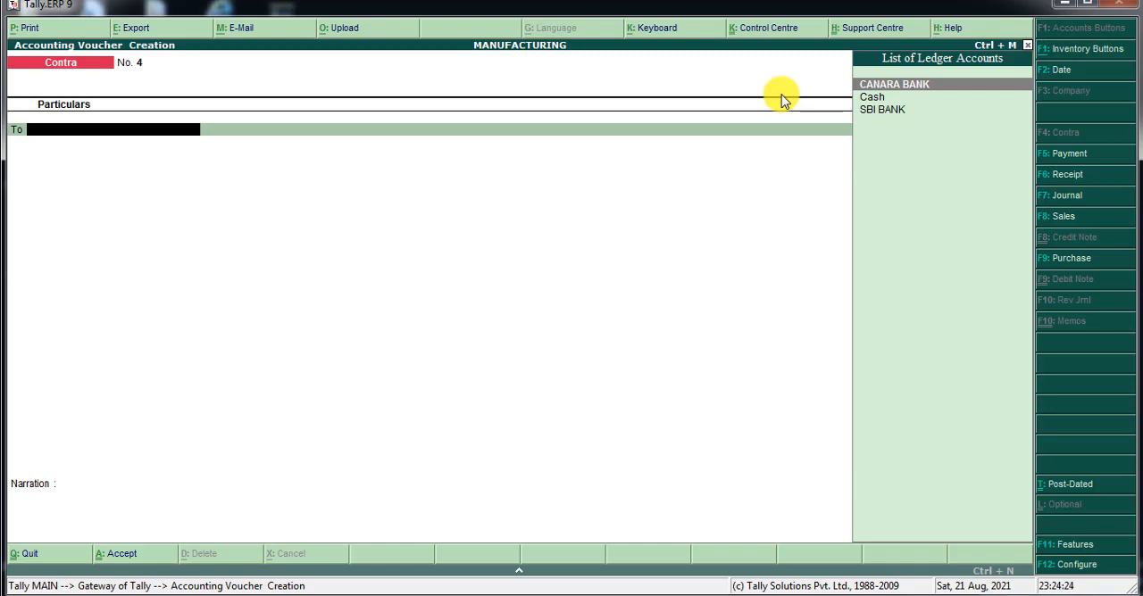
# Switch to a Payment voucher and start a new ledger named ELECTRICITY BILL for the By line.
pyautogui.click(774, 126)
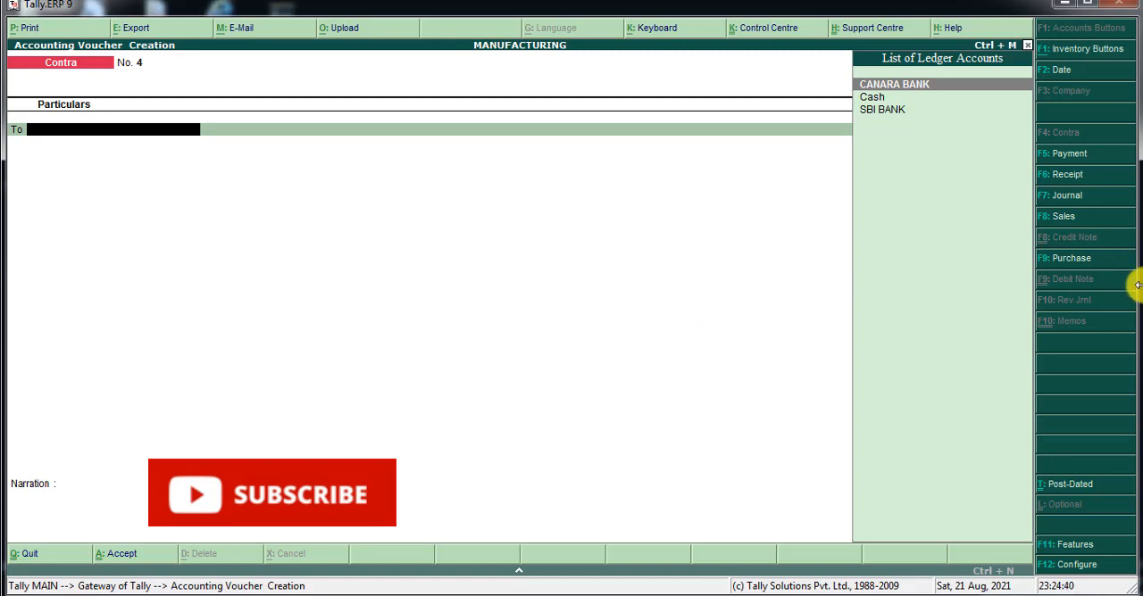
pyautogui.click(1078, 158)
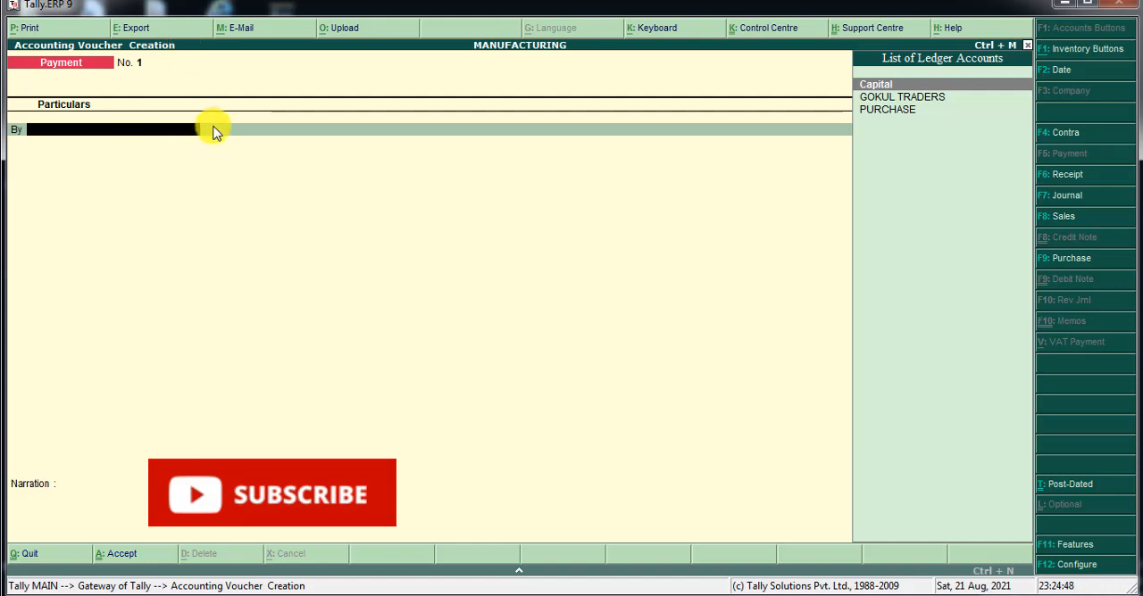
pyautogui.hotkey('alt', 'c')
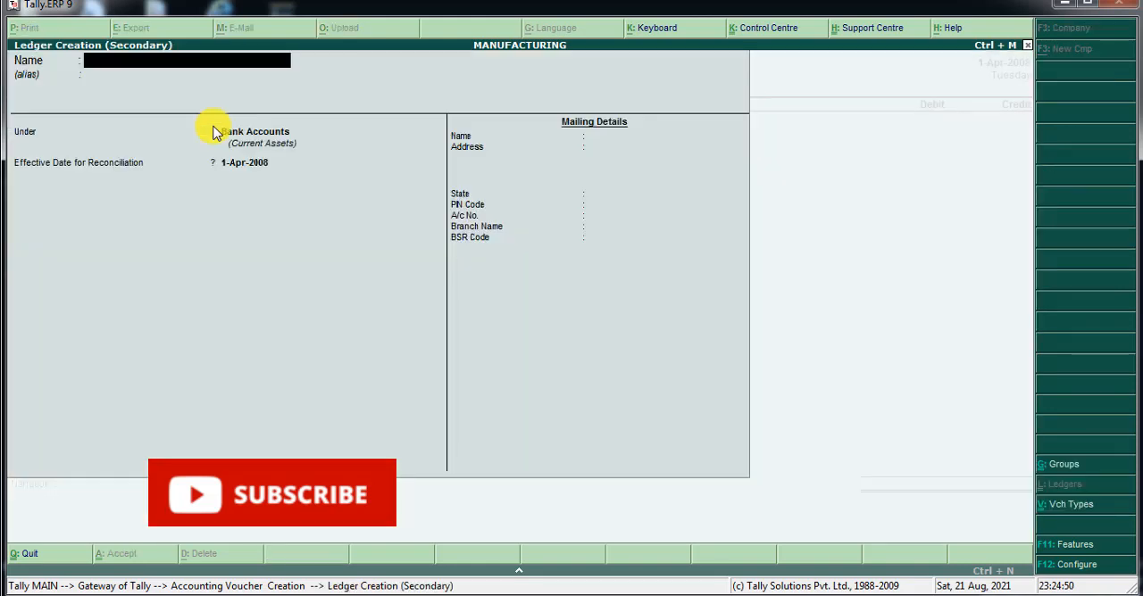
pyautogui.write('ELECTRICITY')
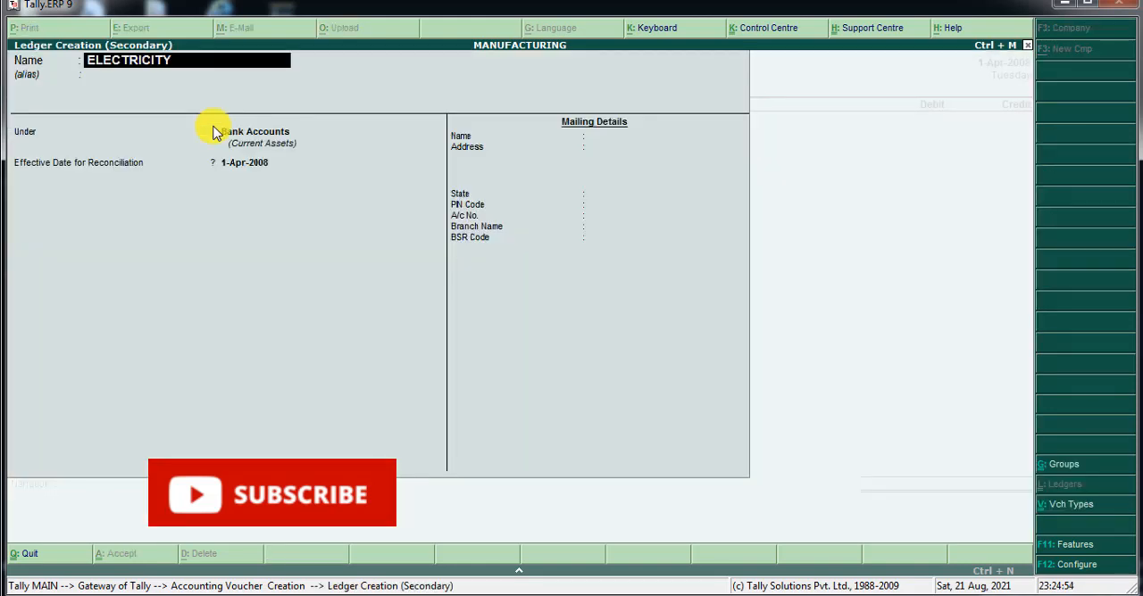
pyautogui.write(' BILL')
pyautogui.press('Return')
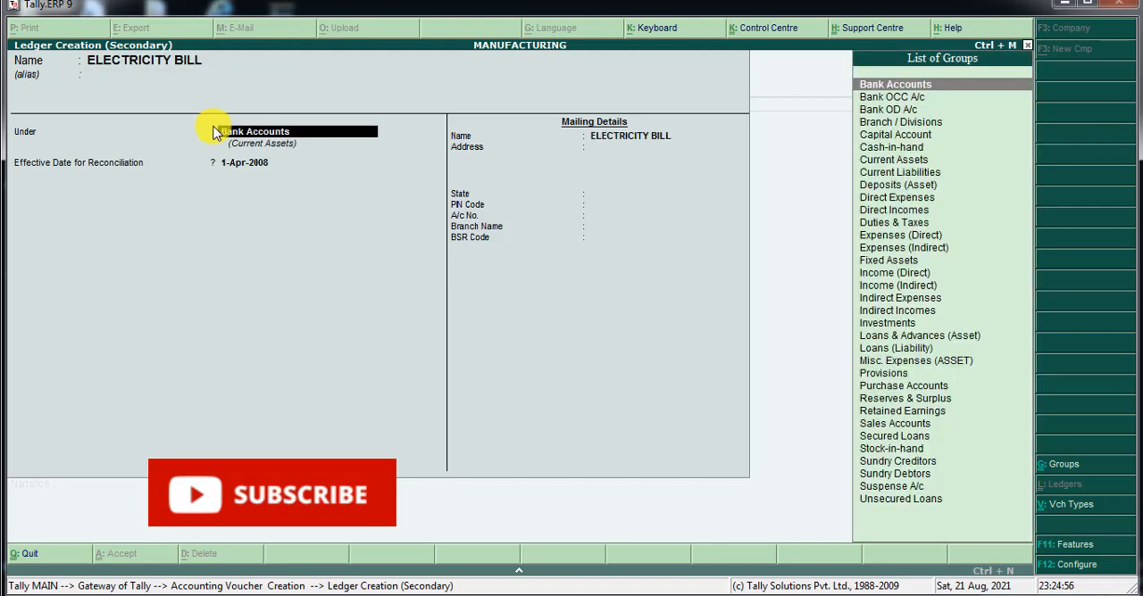
# Place the ELECTRICITY BILL ledger under Indirect Expenses and save it with the remaining details at their defaults.
pyautogui.write('I')
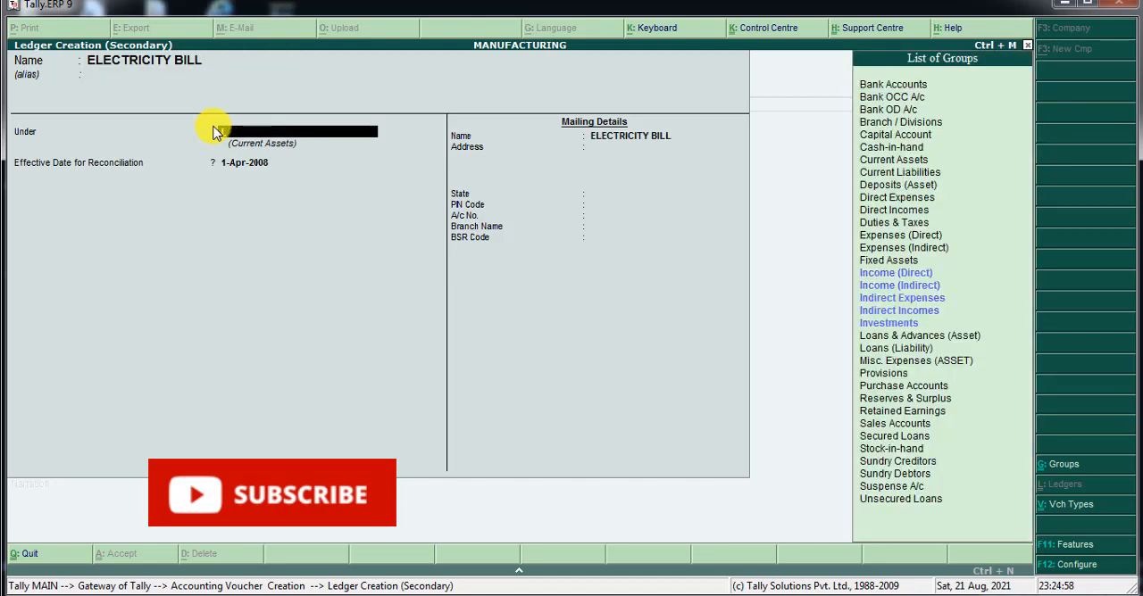
pyautogui.press('Down')
pyautogui.press('Down')
pyautogui.press('Down')
pyautogui.press('Return')
pyautogui.press('Return')
pyautogui.press('Return')
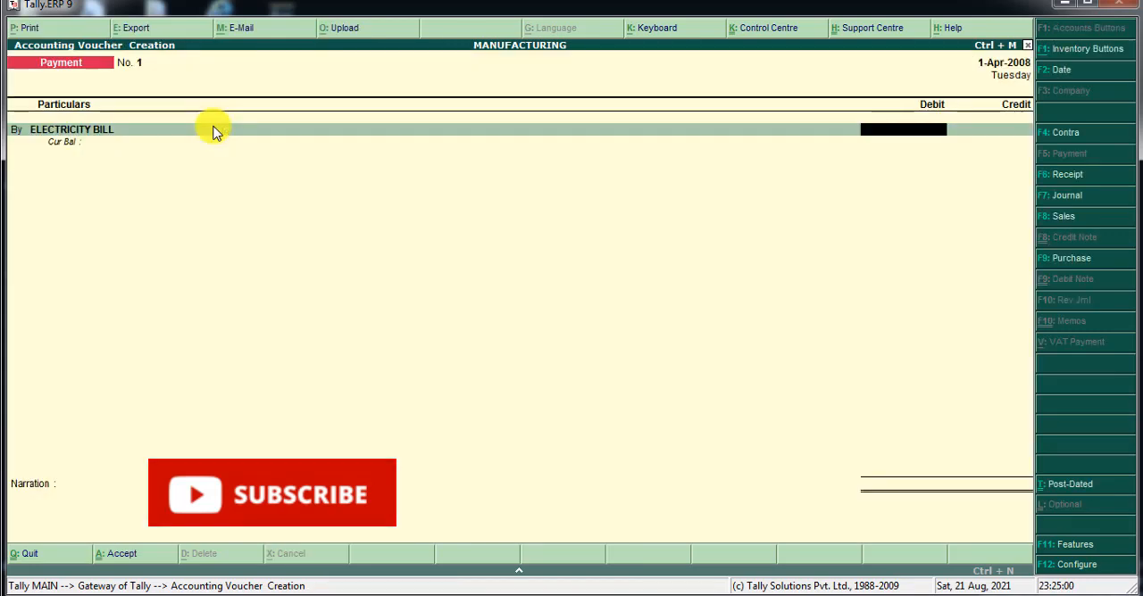
# Debit ELECTRICITY BILL and credit SBI BANK with 2,000, and save the payment voucher without a narration or cheque number.
pyautogui.write('2000')
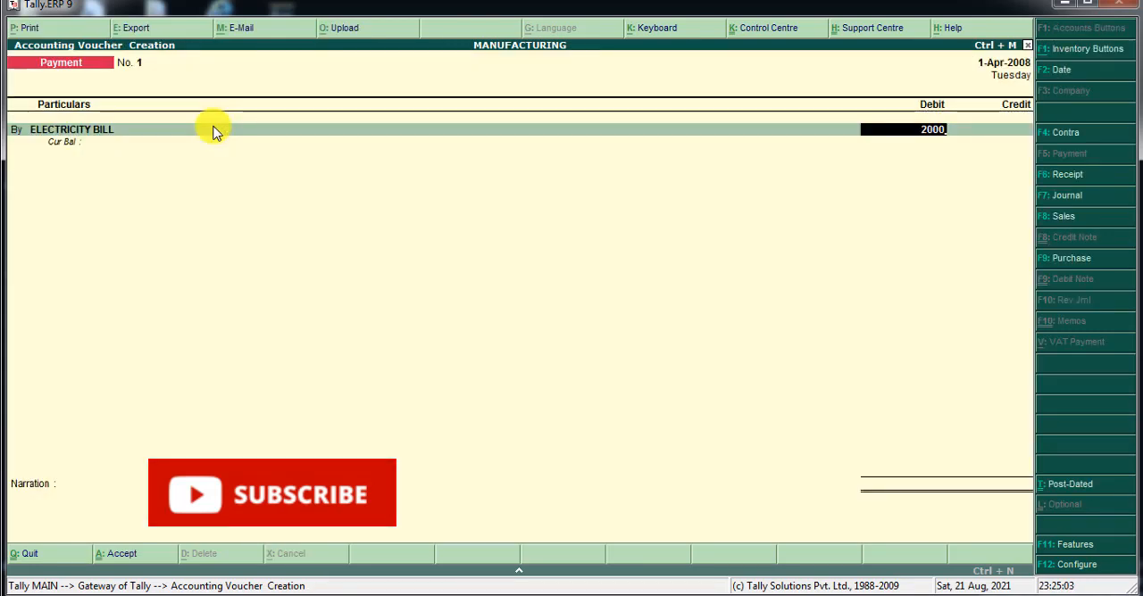
pyautogui.press('Return')
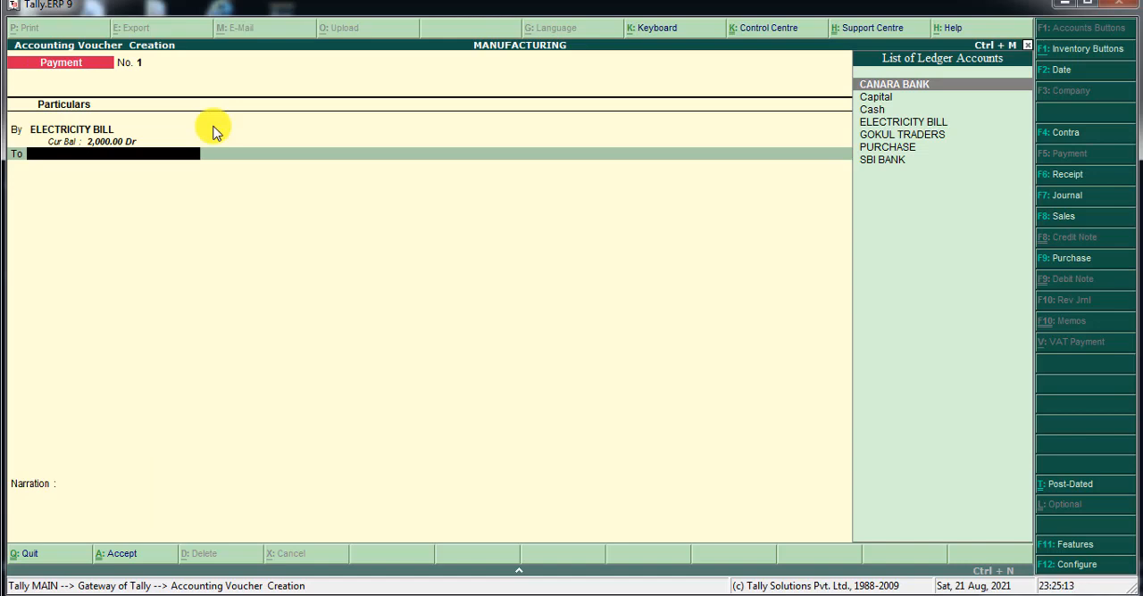
pyautogui.press('Down')
pyautogui.press('Down')
pyautogui.press('Down')
pyautogui.press('Down')
pyautogui.press('Down')
pyautogui.press('Down')
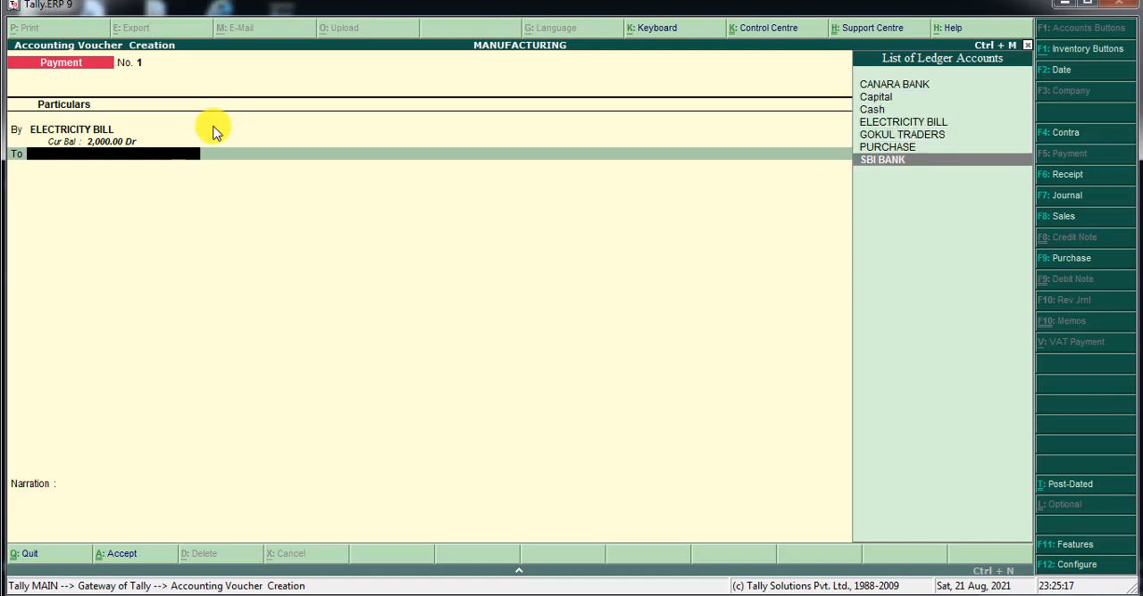
pyautogui.press('Return')
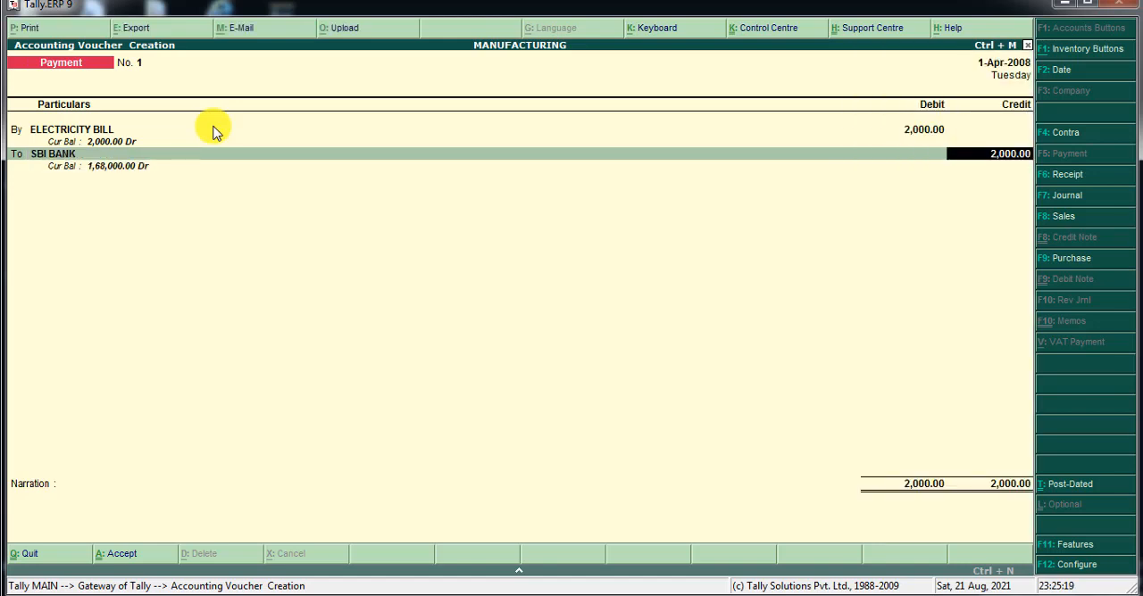
pyautogui.press('Return')
pyautogui.press('Return')
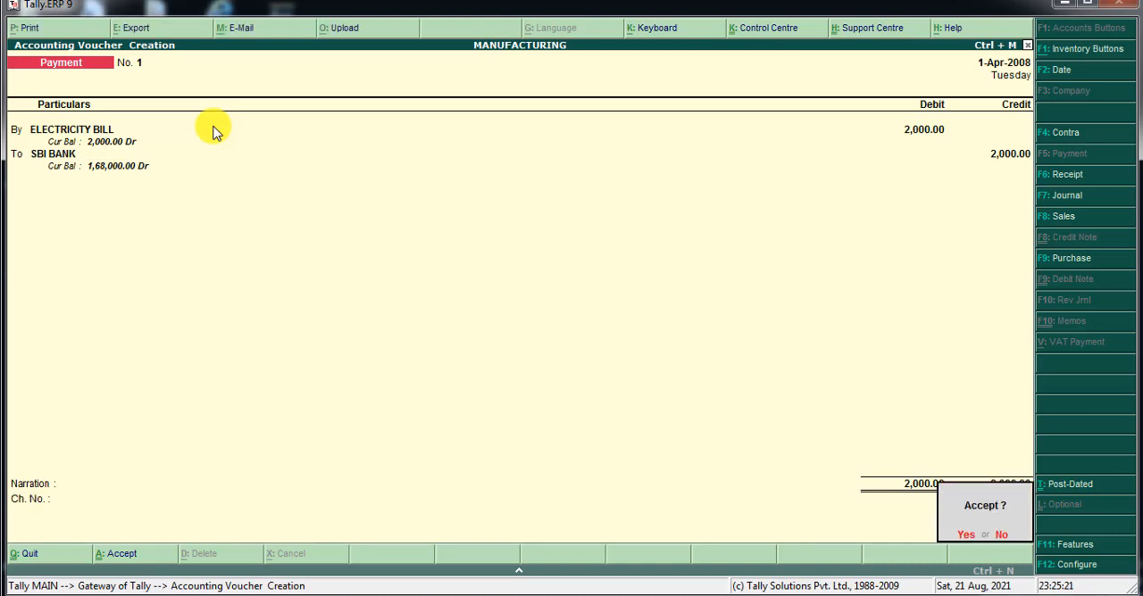
pyautogui.press('Return')
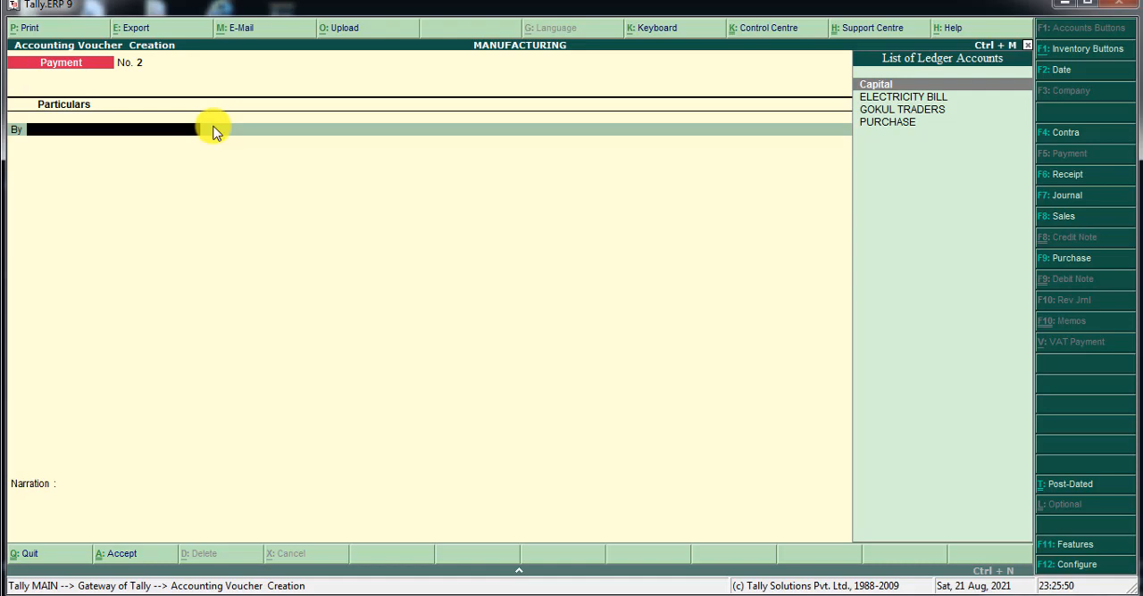
# Start a new ledger for the By line of payment voucher 2, entering the supplier's name and leaving the alias blank.
pyautogui.hotkey('alt', 'c')
pyautogui.write('ANIL')
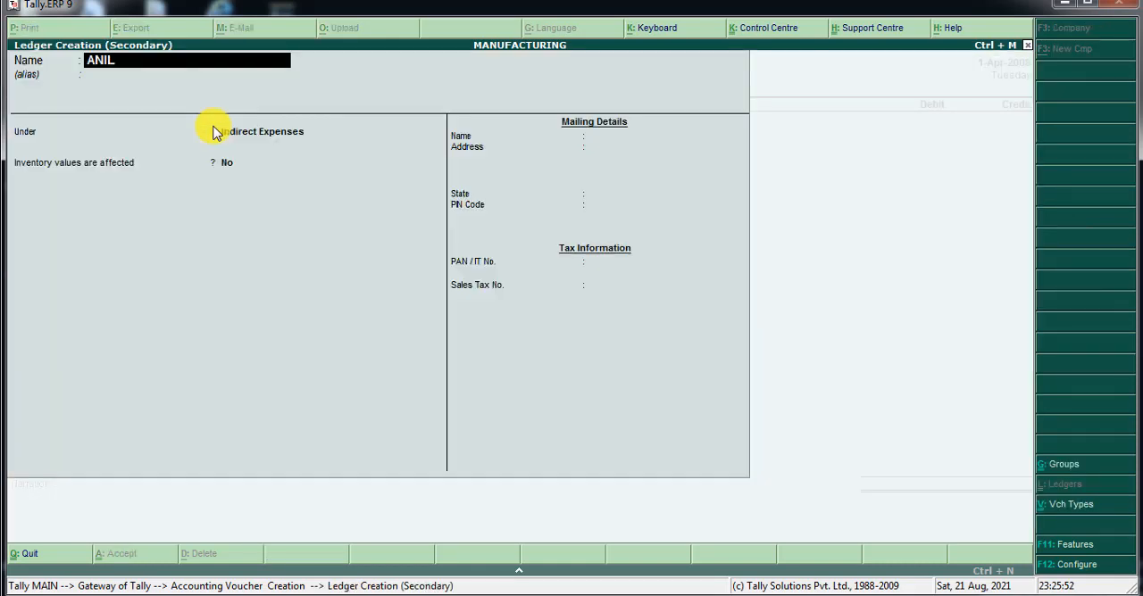
pyautogui.press('Return')
pyautogui.press('Return')
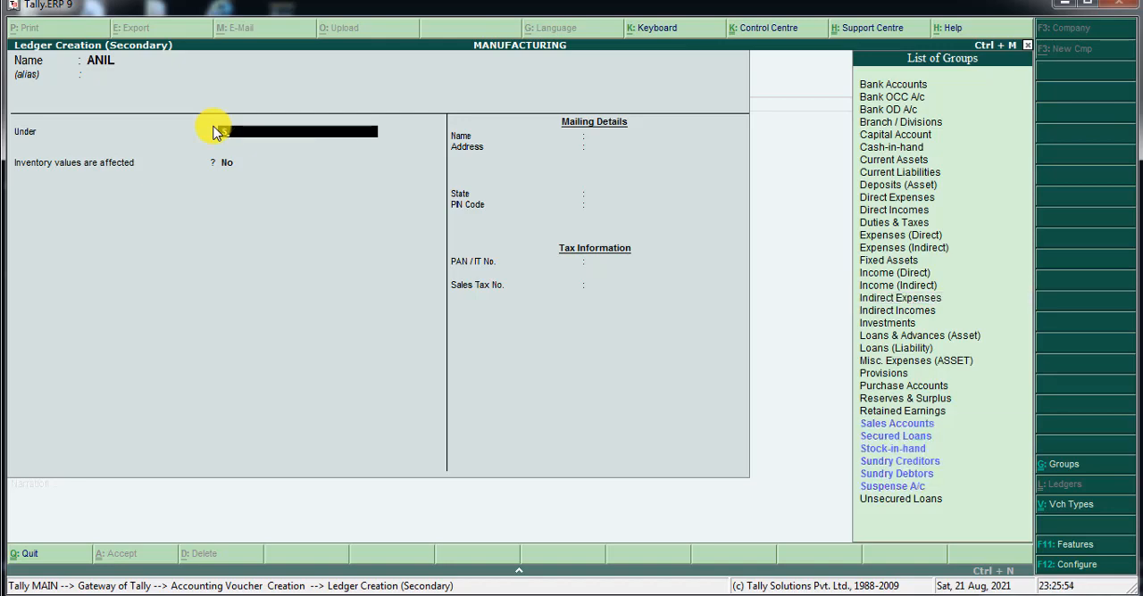
# Place the supplier's ledger under Sundry Creditors, keep bill-by-bill balances at Yes, and save it with the other details at their defaults.
pyautogui.press('Down')
pyautogui.press('Down')
pyautogui.press('Down')
pyautogui.press('Down')
pyautogui.press('Return')
pyautogui.press('Return')
pyautogui.press('Return')
pyautogui.press('Return')
pyautogui.press('Return')
pyautogui.press('Return')
pyautogui.press('Return')
pyautogui.press('Return')
pyautogui.press('Return')
pyautogui.press('Return')
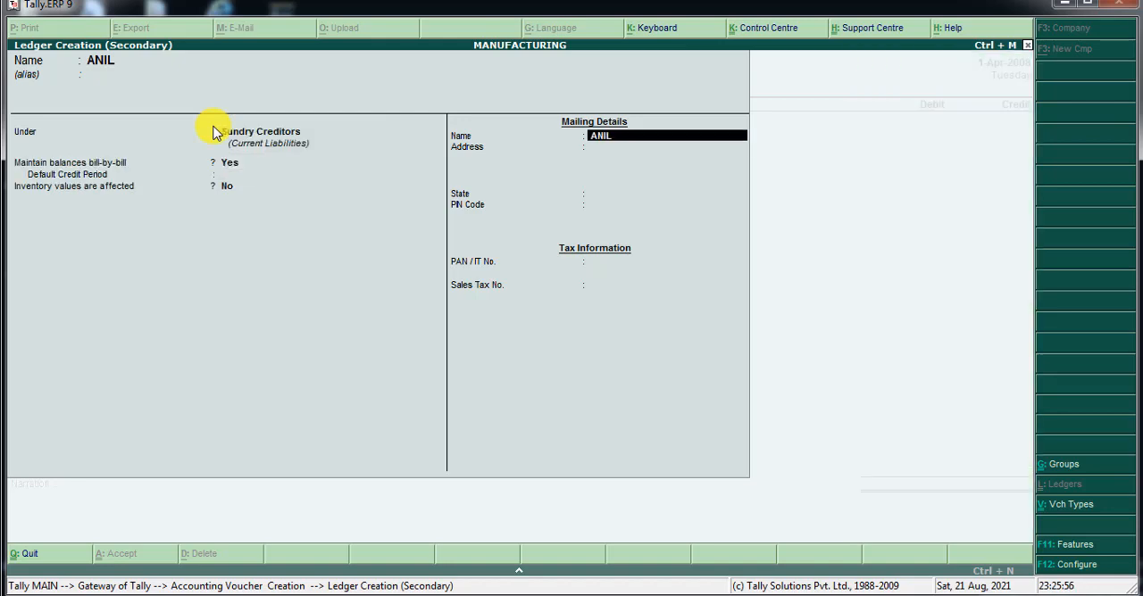
pyautogui.press('Return')
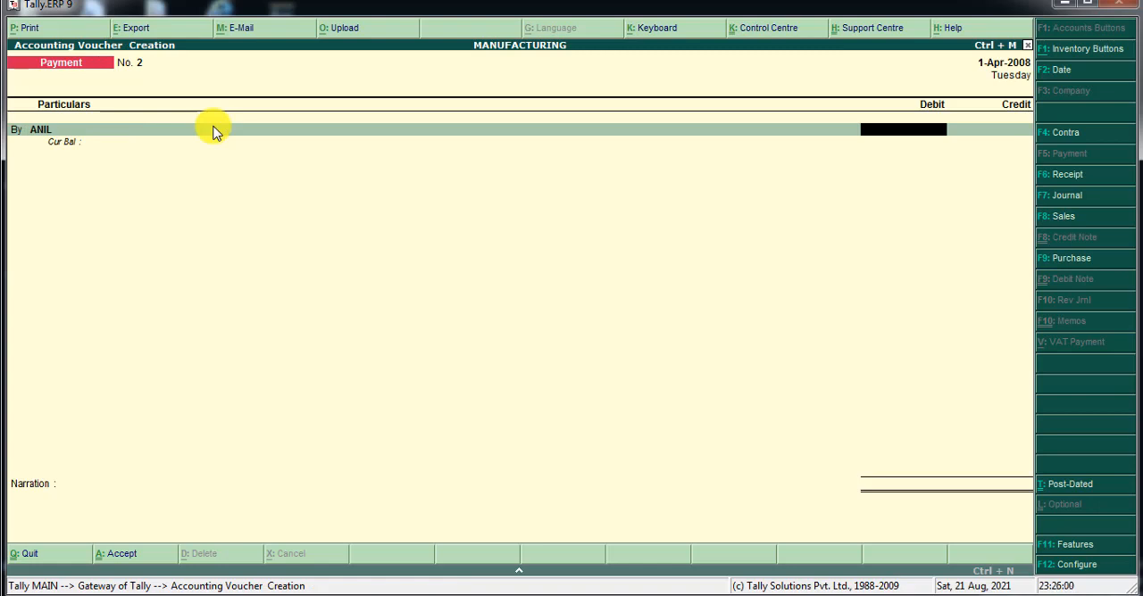
# Debit the supplier's ledger with 5,00,000 and allocate the whole amount On Account in the bill-wise details.
pyautogui.write('50000')
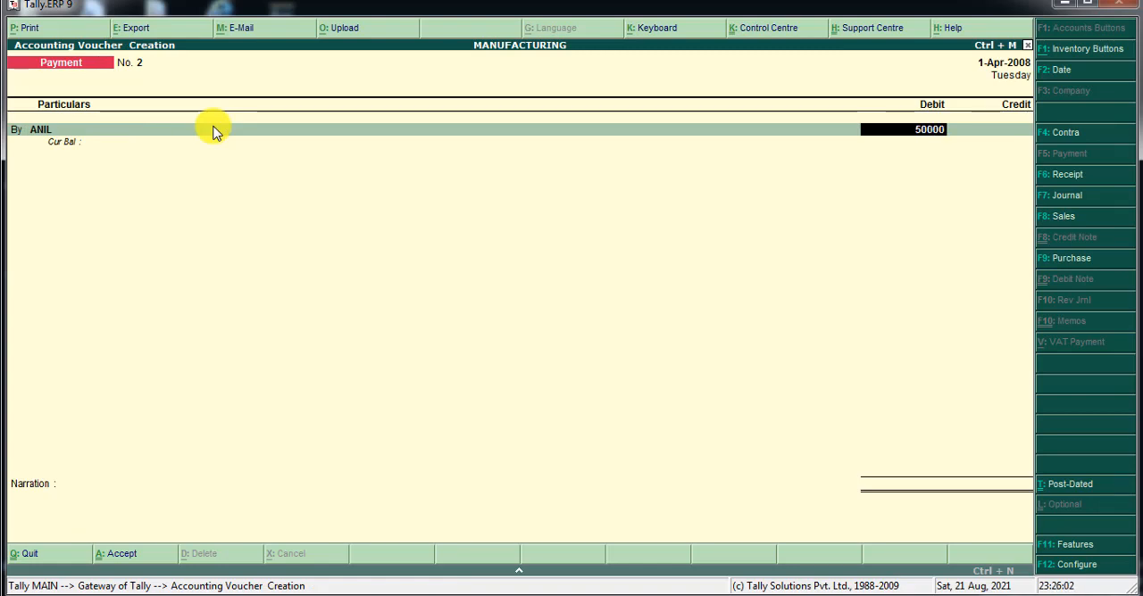
pyautogui.write('0')
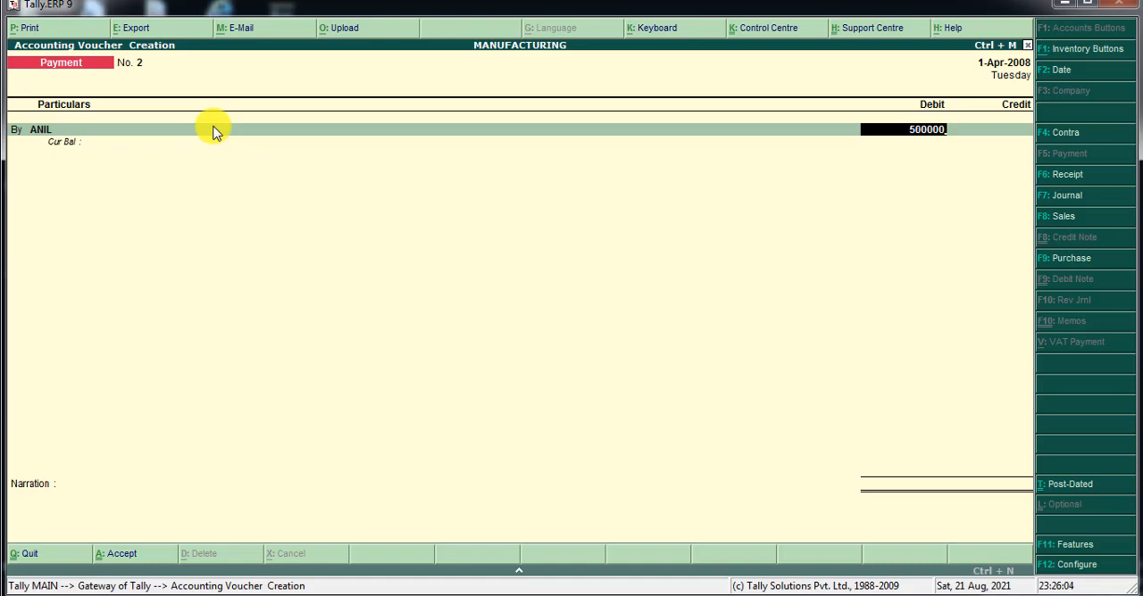
pyautogui.press('Return')
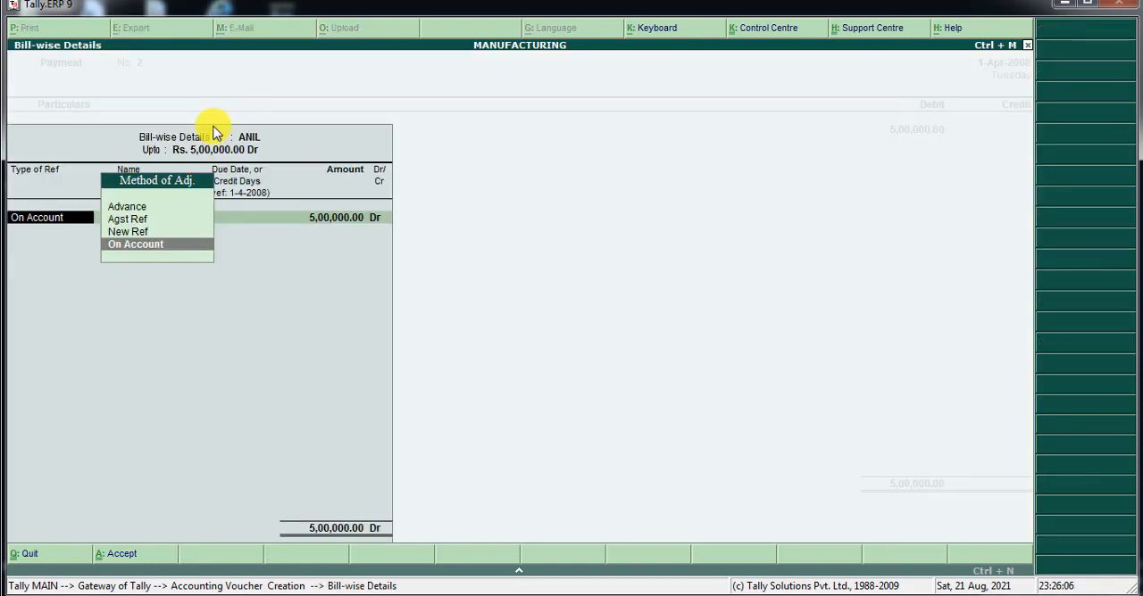
pyautogui.press('Return')
pyautogui.press('Return')
pyautogui.press('Return')
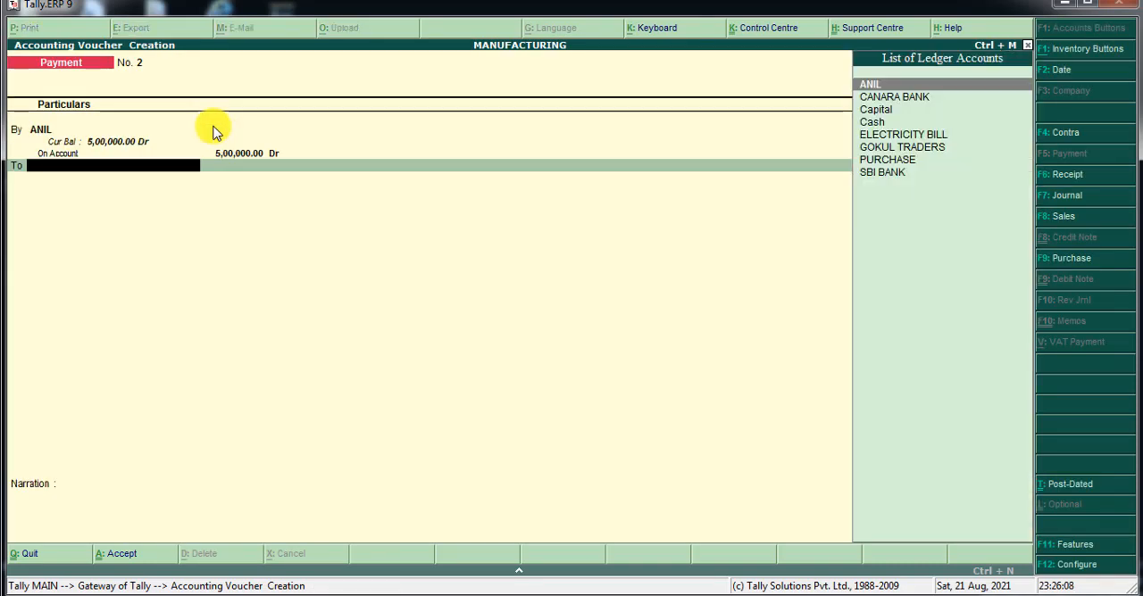
# Start a new ledger named NEFT for the To line under Bank Accounts, keeping 1-Apr-2008 as the reconciliation date.
pyautogui.hotkey('alt', 'c')
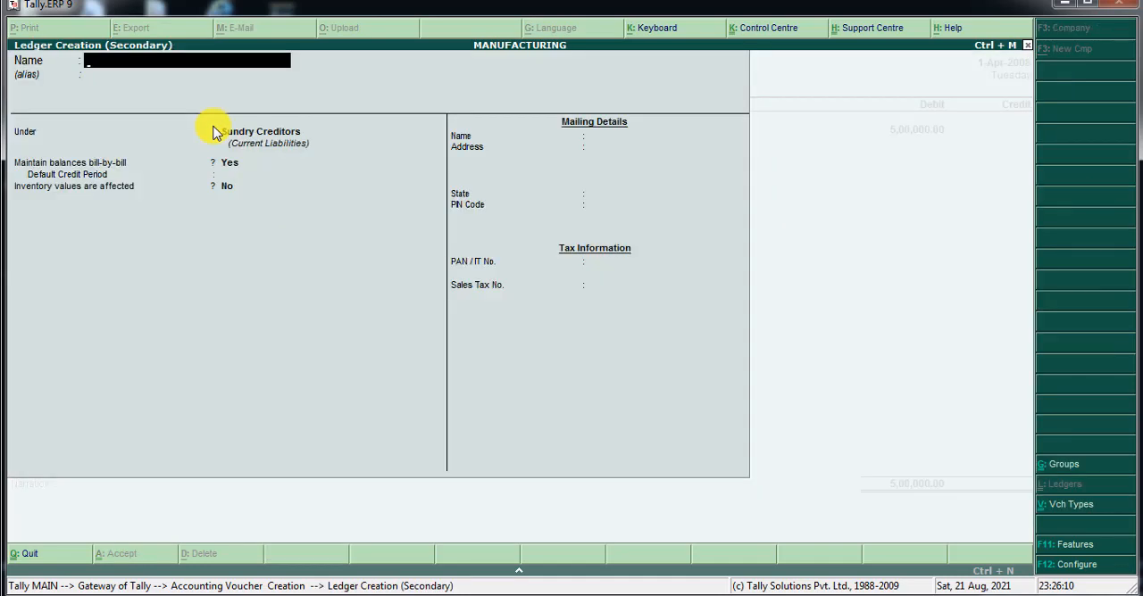
pyautogui.write('NEFT')
pyautogui.press('Return')
pyautogui.write('ba')
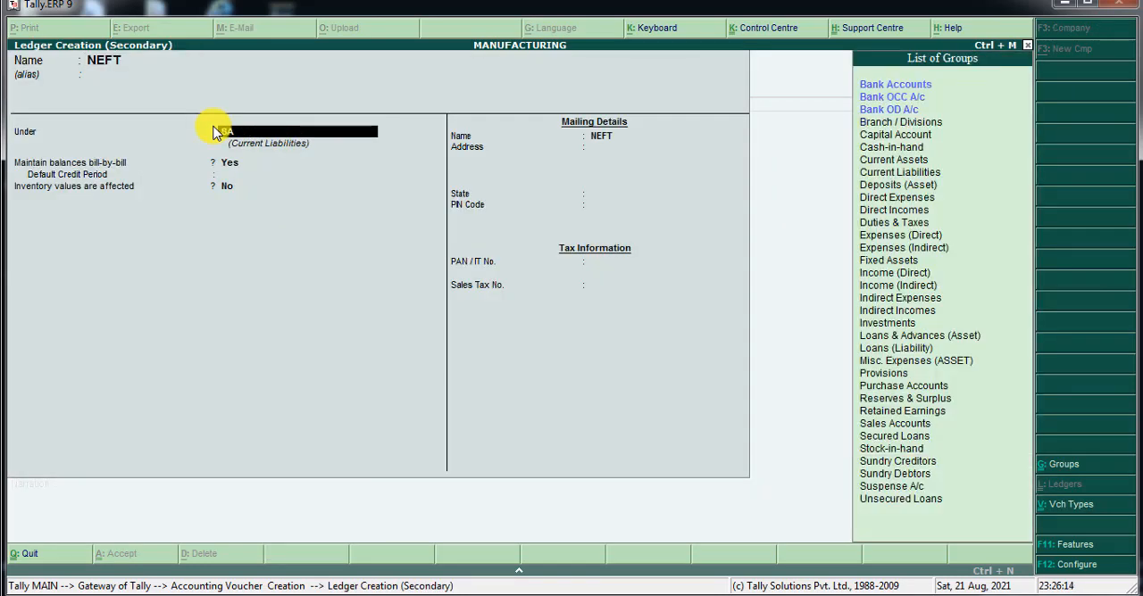
pyautogui.press('Return')
pyautogui.press('Return')
pyautogui.press('Return')
pyautogui.press('Return')
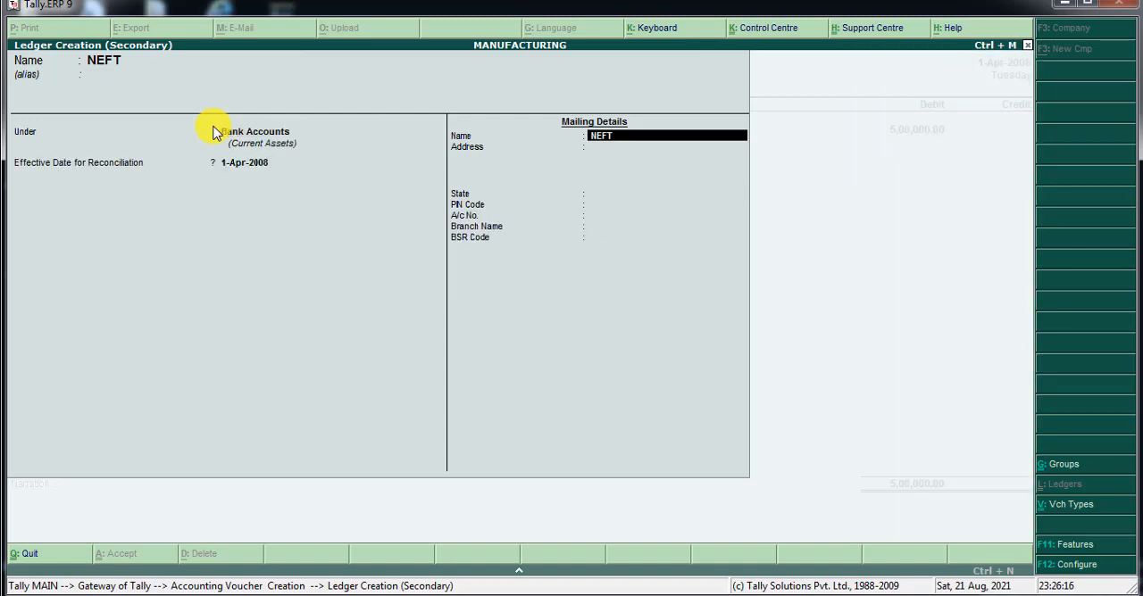
# Save the NEFT ledger with state Not Applicable, and save the payment voucher crediting it with 5,00,000.
pyautogui.press('Return')
pyautogui.press('Return')
pyautogui.press('Return')
pyautogui.press('Return')
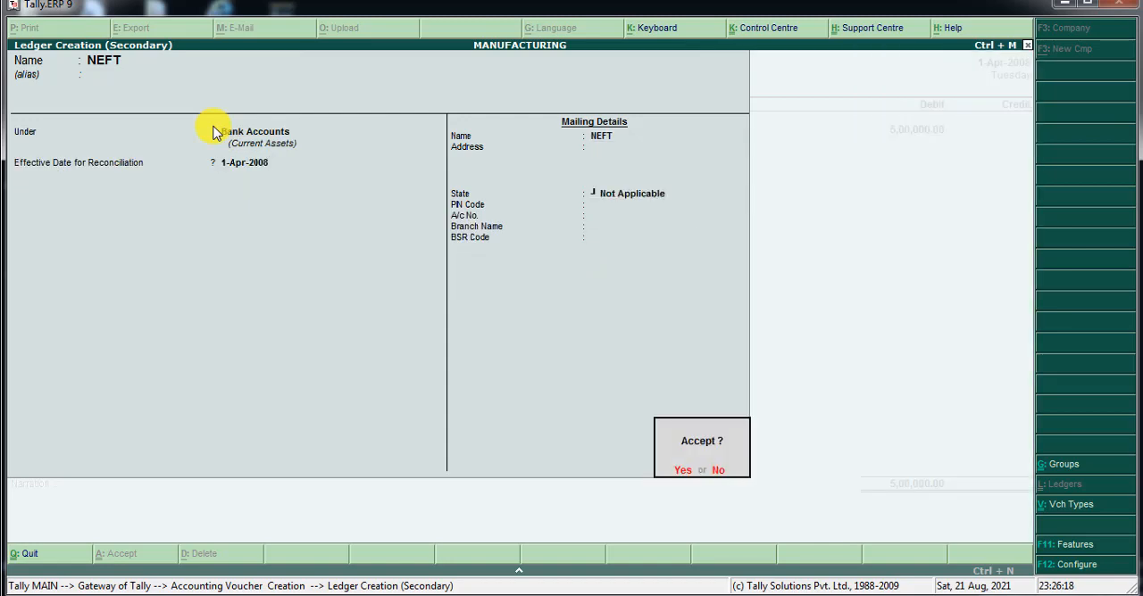
pyautogui.press('Return')
pyautogui.press('Return')
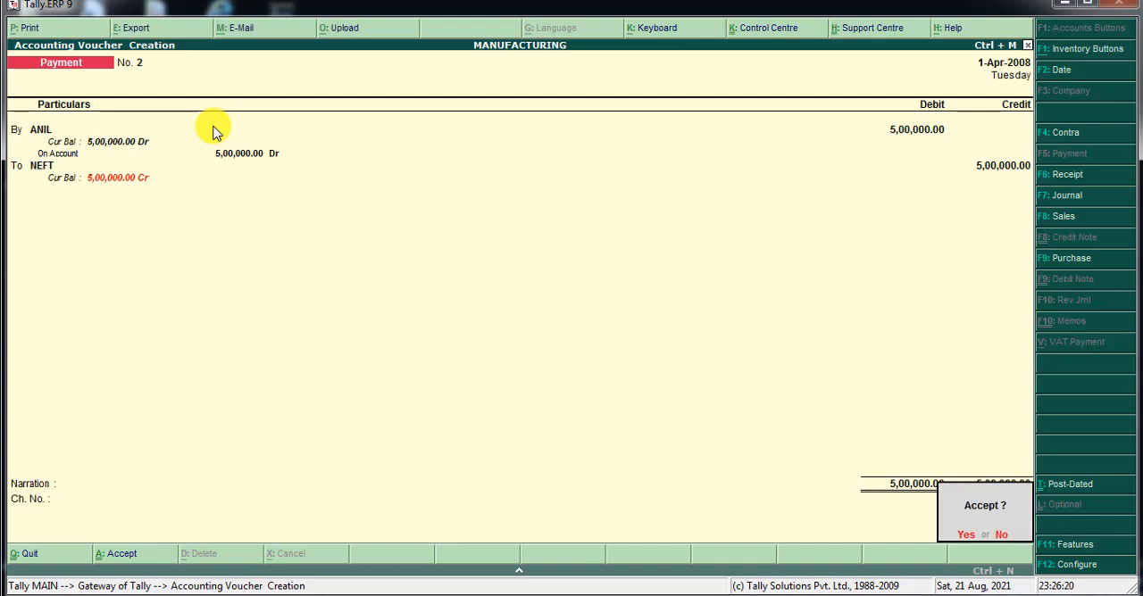
pyautogui.press('Return')
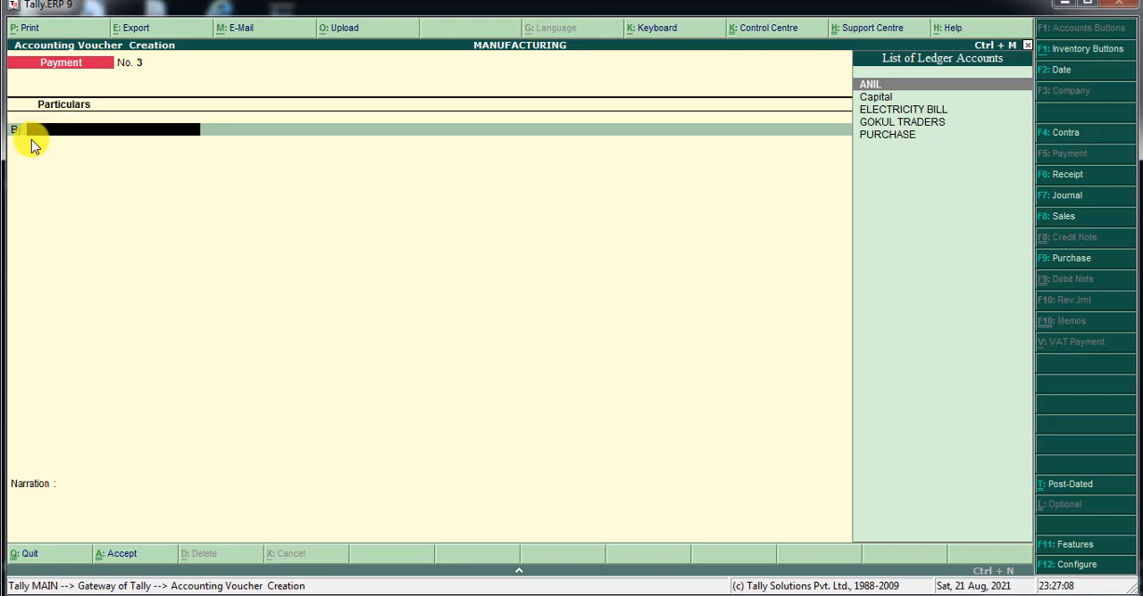
# Start a new ledger named DRAWINGS for the By line of payment voucher 3, leaving the alias blank.
pyautogui.hotkey('alt', 'c')
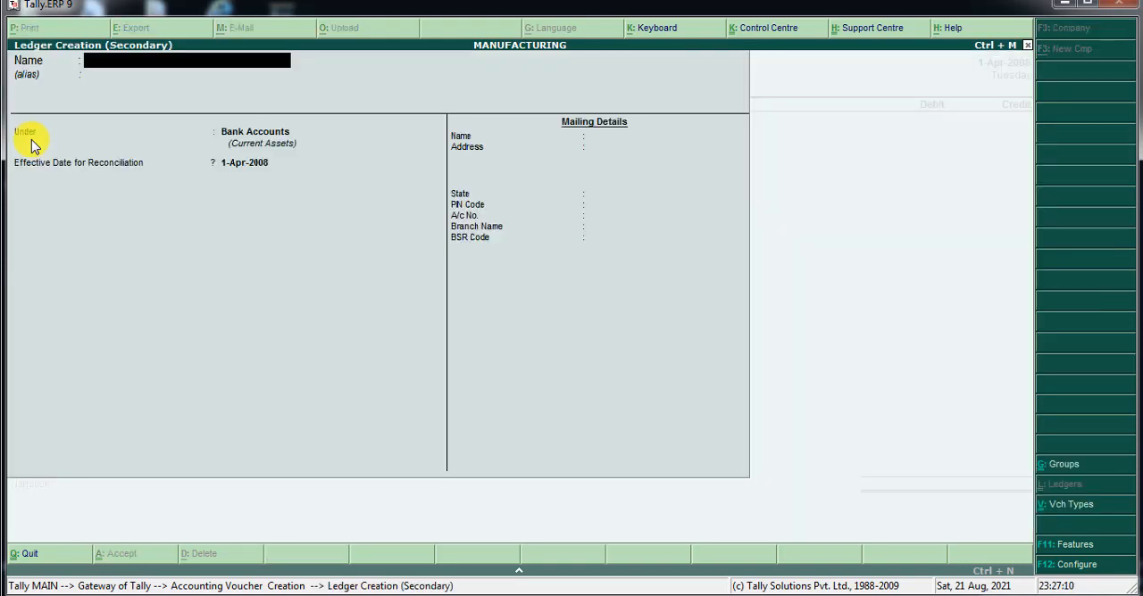
pyautogui.write('DRAWINGS')
pyautogui.press('Return')
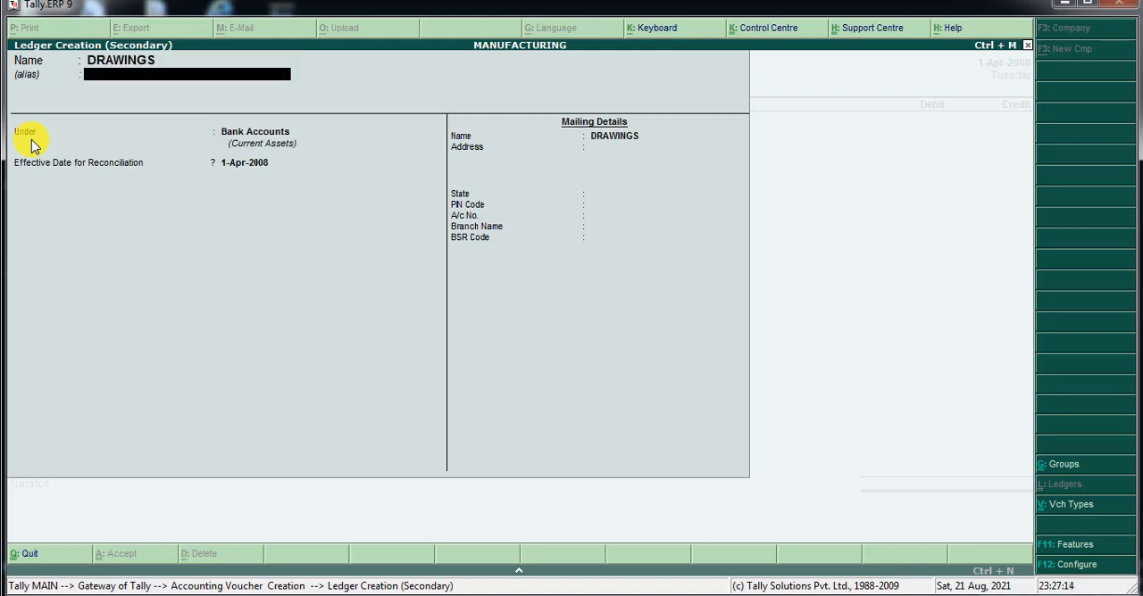
pyautogui.press('Return')
# Place the DRAWINGS ledger under Capital Account, keep inventory values affected at No, and save it with the address details blank.
pyautogui.write('CA')
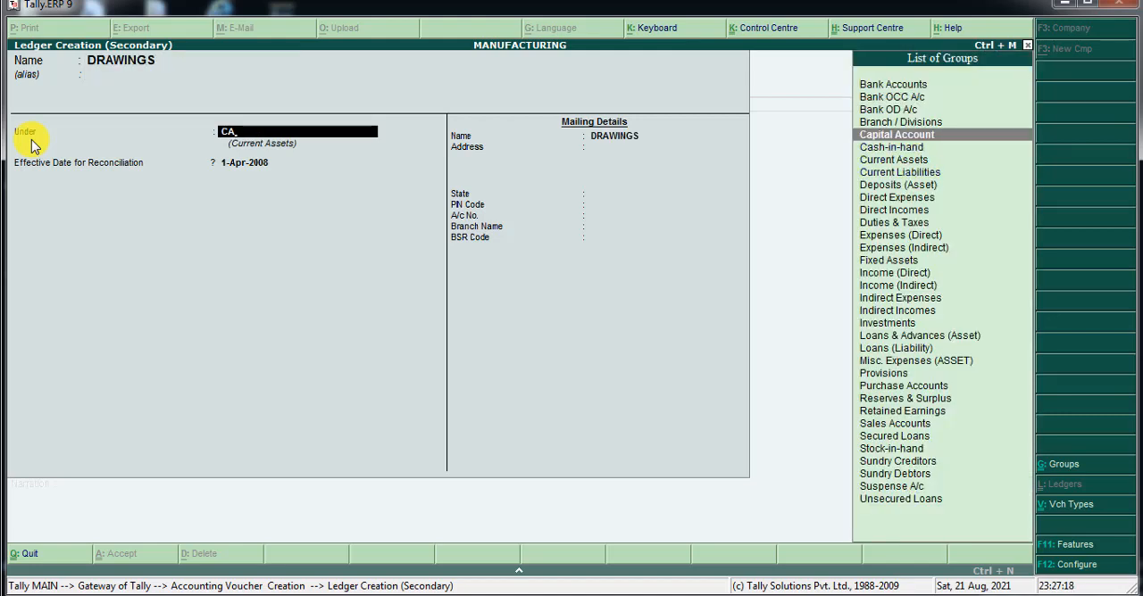
pyautogui.press('Return')
pyautogui.press('Return')
pyautogui.press('Return')
pyautogui.press('Return')
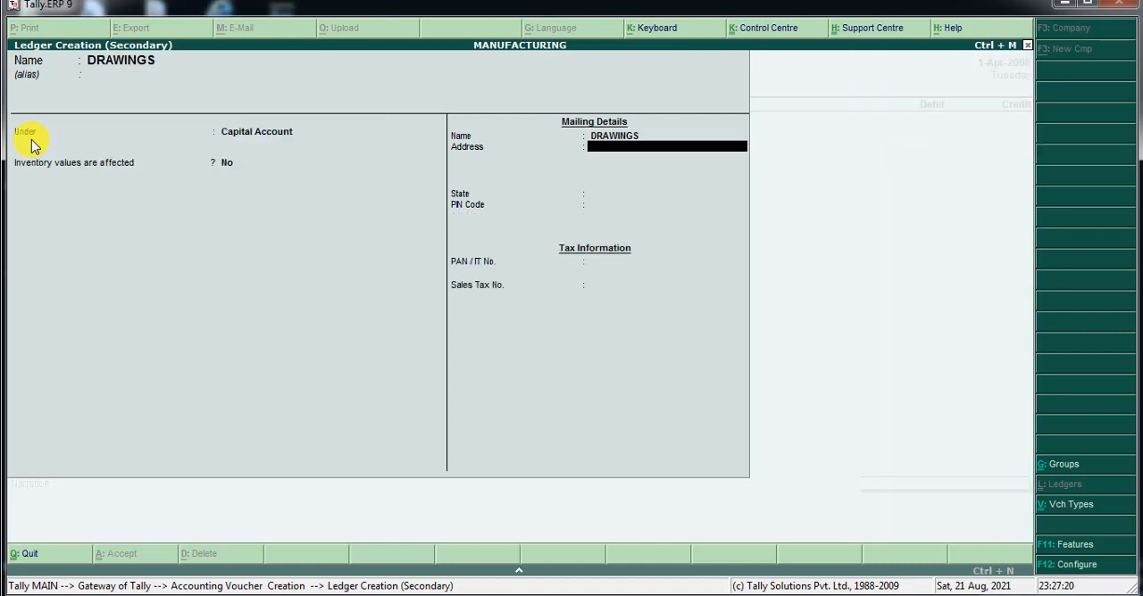
pyautogui.press('Return')
pyautogui.press('Return')
pyautogui.press('Return')
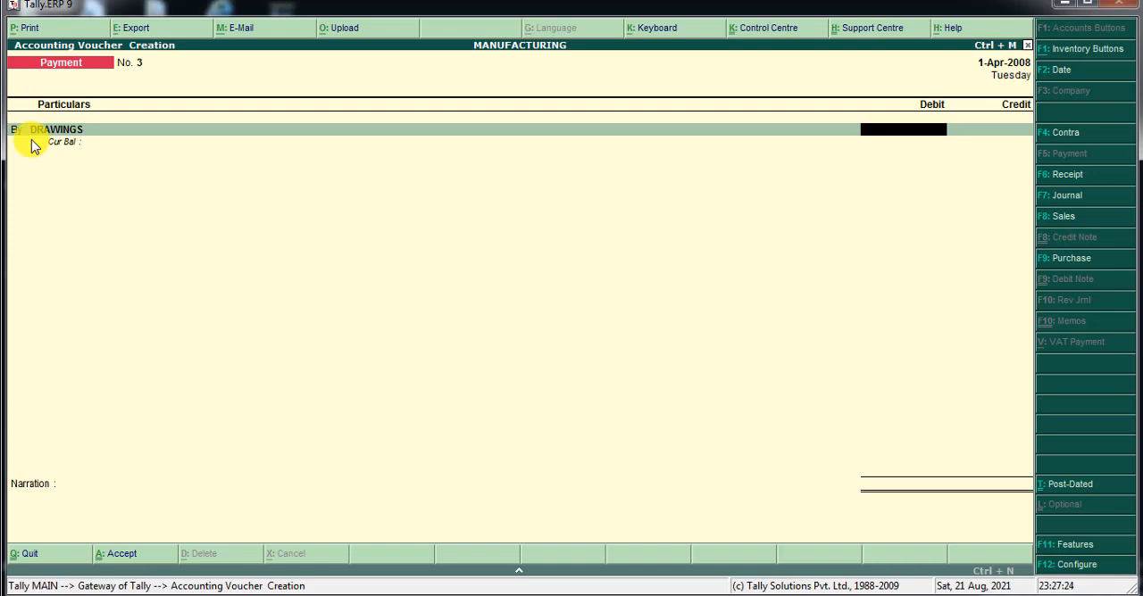
# Debit DRAWINGS with 4,000 and choose SBI BANK as the account to credit in payment voucher 3.
pyautogui.write('4000')
pyautogui.press('Return')
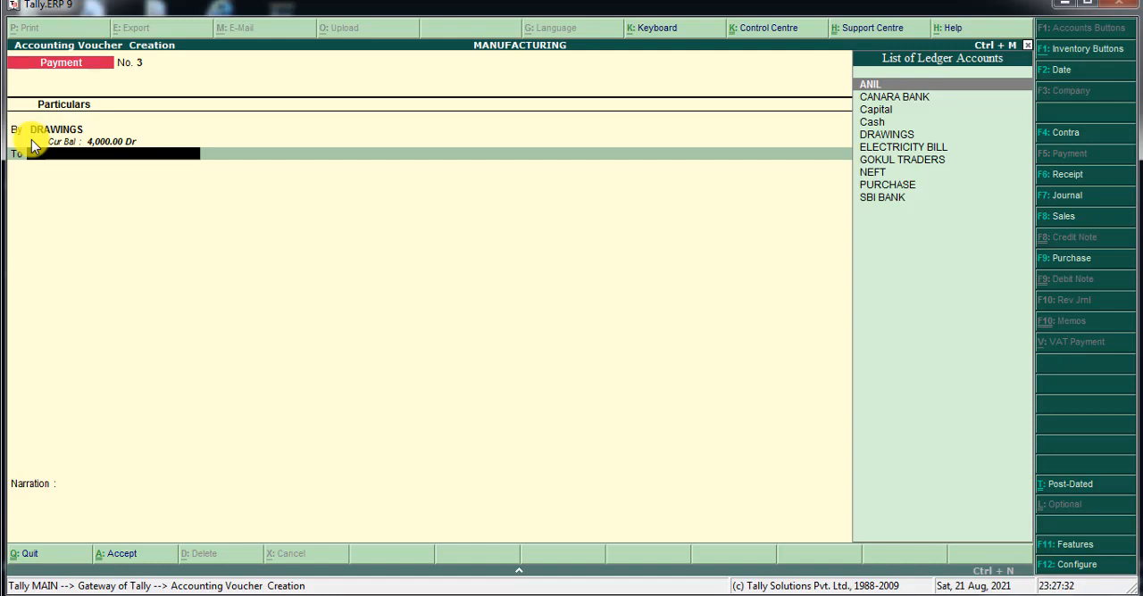
pyautogui.press('Down')
pyautogui.press('Down')
pyautogui.press('Down')
pyautogui.press('Down')
pyautogui.press('Down')
pyautogui.press('Down')
pyautogui.press('Down')
pyautogui.press('Down')
pyautogui.press('Down')
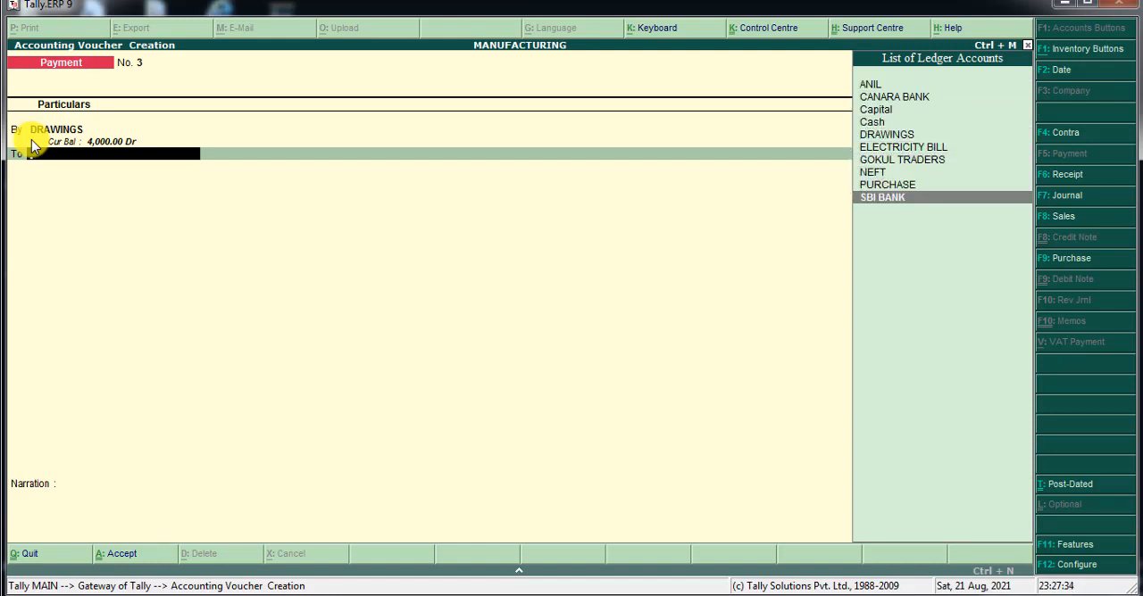
pyautogui.press('Return')
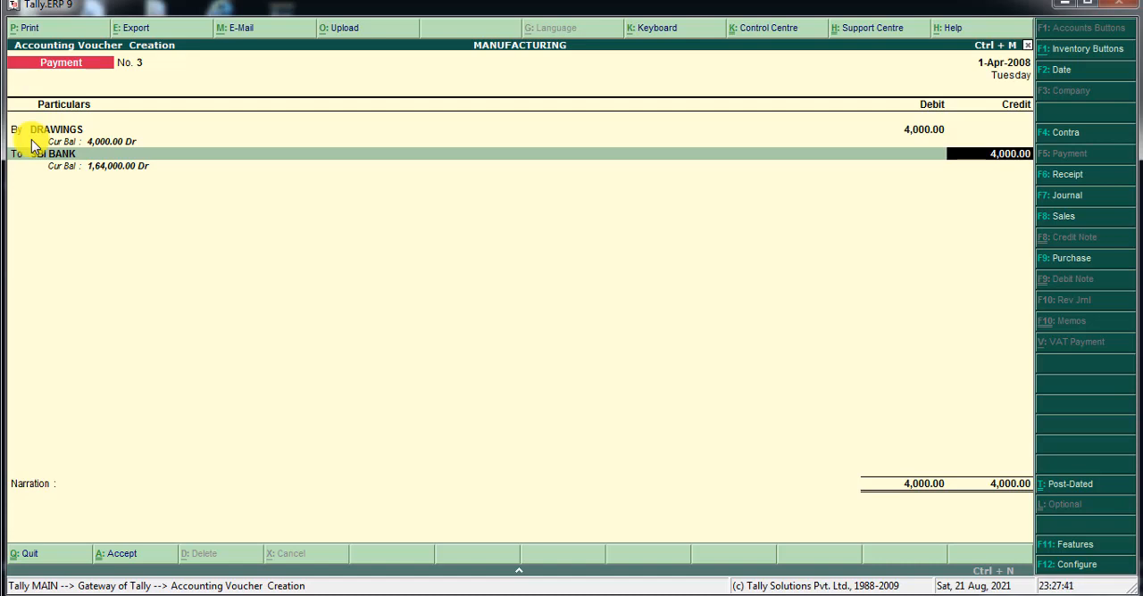
# Save payment voucher 3 with SBI BANK credited 4,000 and the narration left blank.
pyautogui.press('Return')
pyautogui.press('Return')
pyautogui.press('Return')
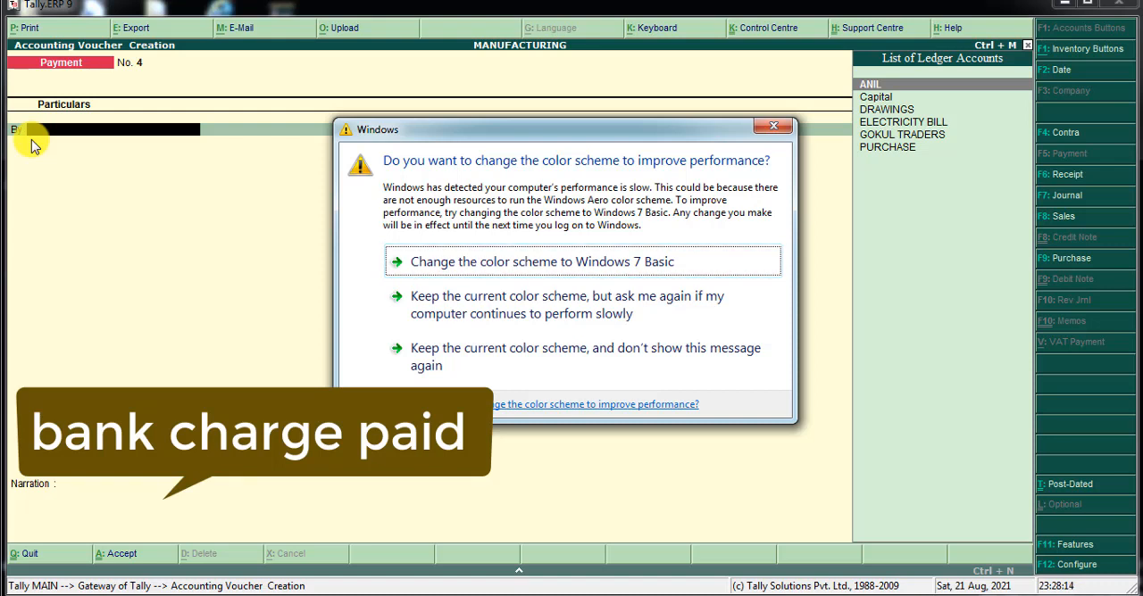
# Dismiss the Windows color scheme prompt and start a ledger named BANK CHARGE for payment voucher 4, leaving the alias blank.
pyautogui.click(777, 125)
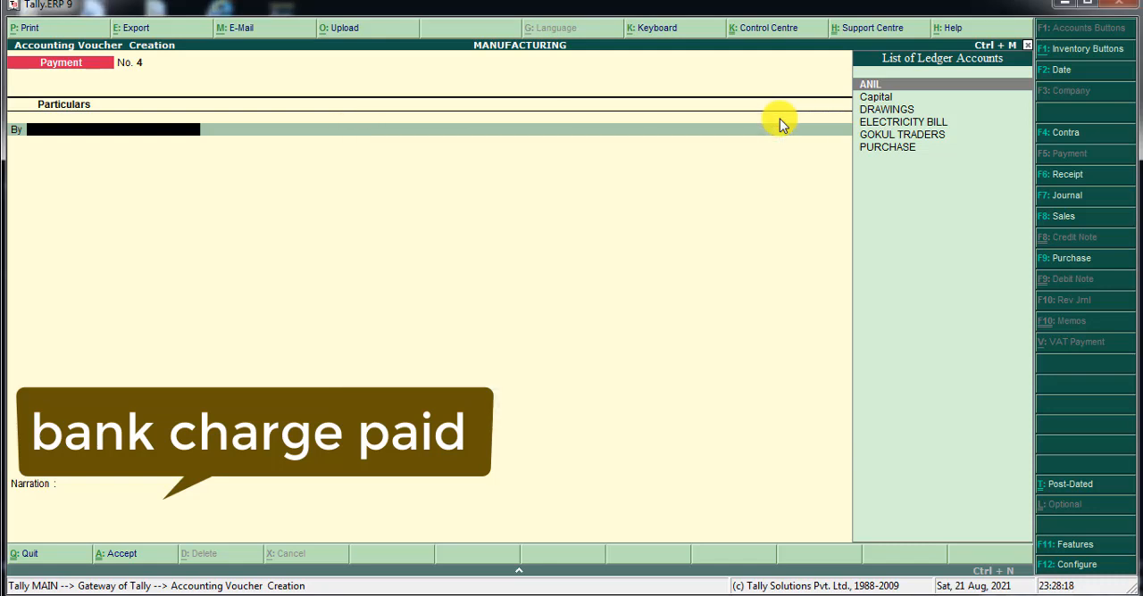
pyautogui.hotkey('alt', 'c')
pyautogui.write('BAN')
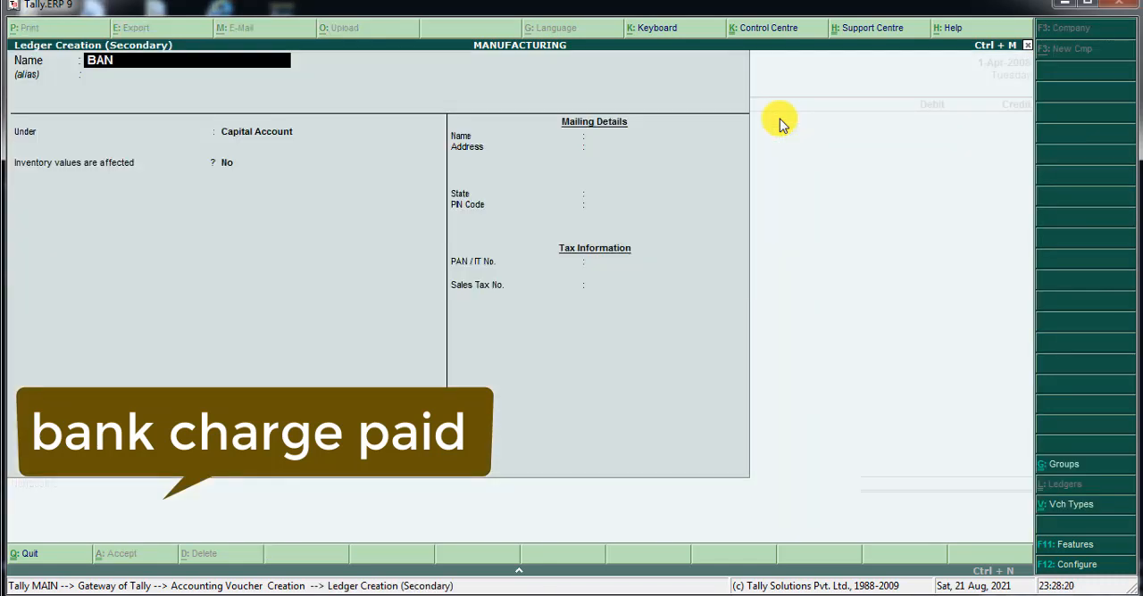
pyautogui.write('K CHARGE')
pyautogui.press('Return')
pyautogui.press('Return')
# Place the BANK CHARGE ledger under Indirect Expenses, keep inventory values affected at No, and save it.
pyautogui.write('I')
pyautogui.press('Down')
pyautogui.press('Down')
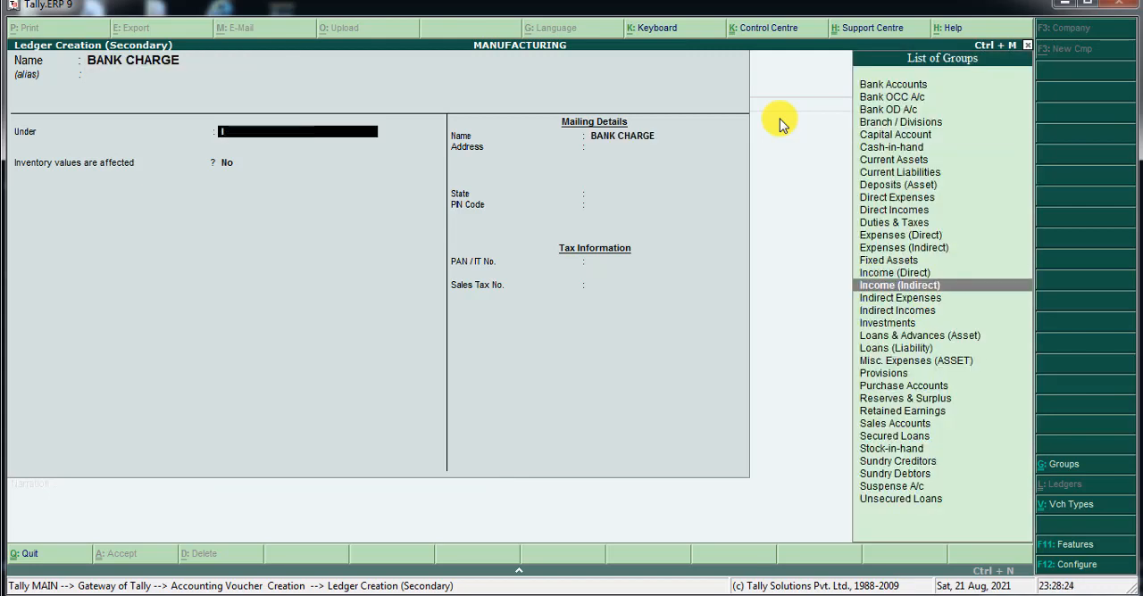
pyautogui.press('Return')
pyautogui.press('Return')
pyautogui.press('Return')
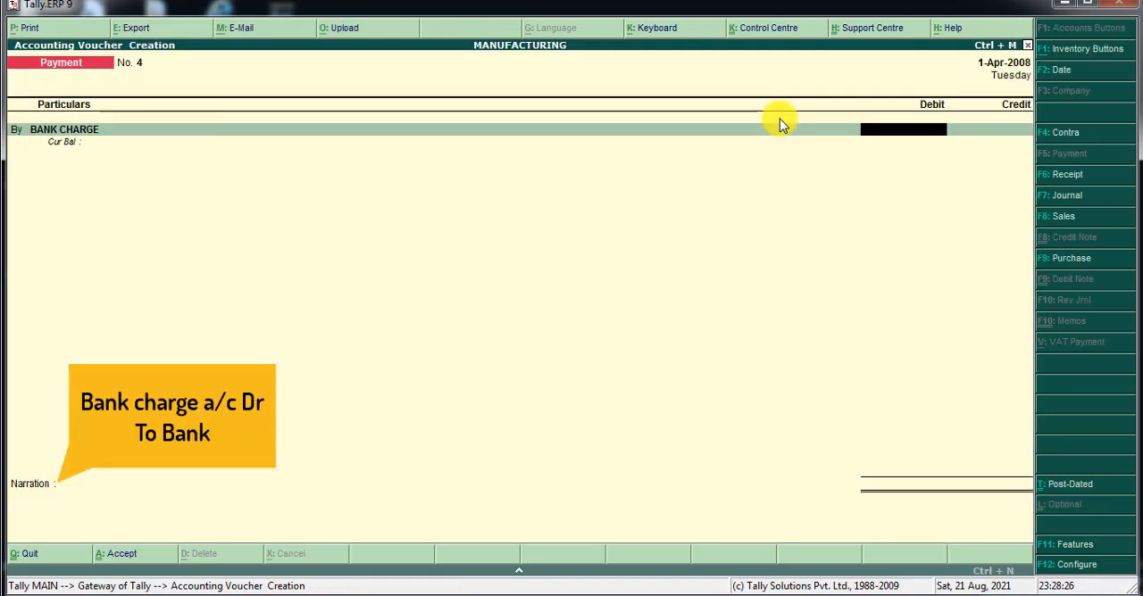
# Debit BANK CHARGE with 50, credit SBI BANK with the same amount, and save payment voucher 4 without a narration.
pyautogui.write('50')
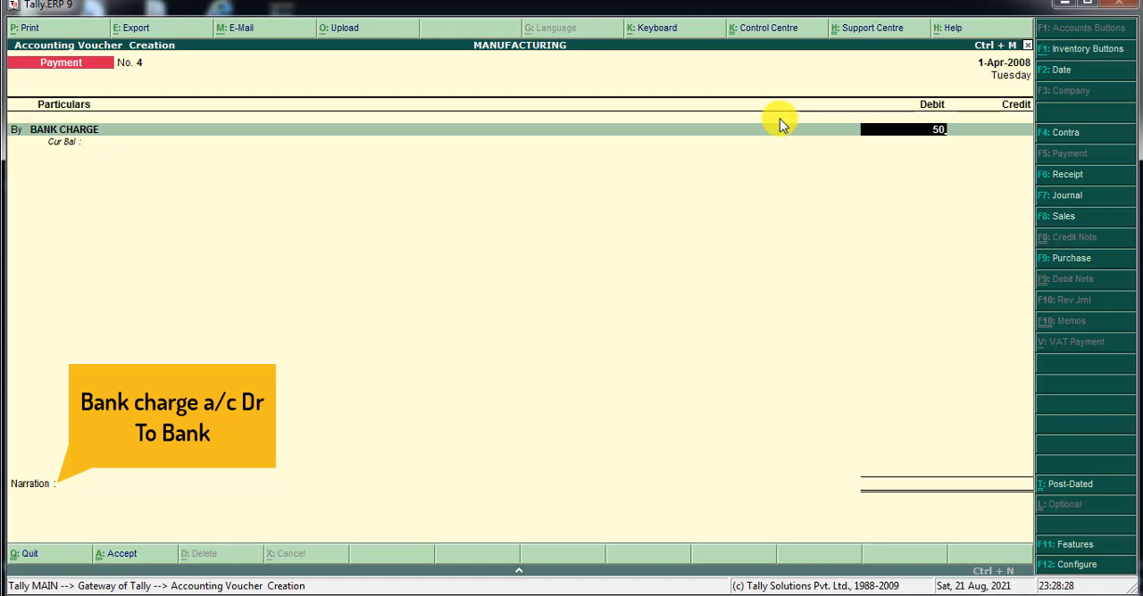
pyautogui.press('Return')
pyautogui.write('s')
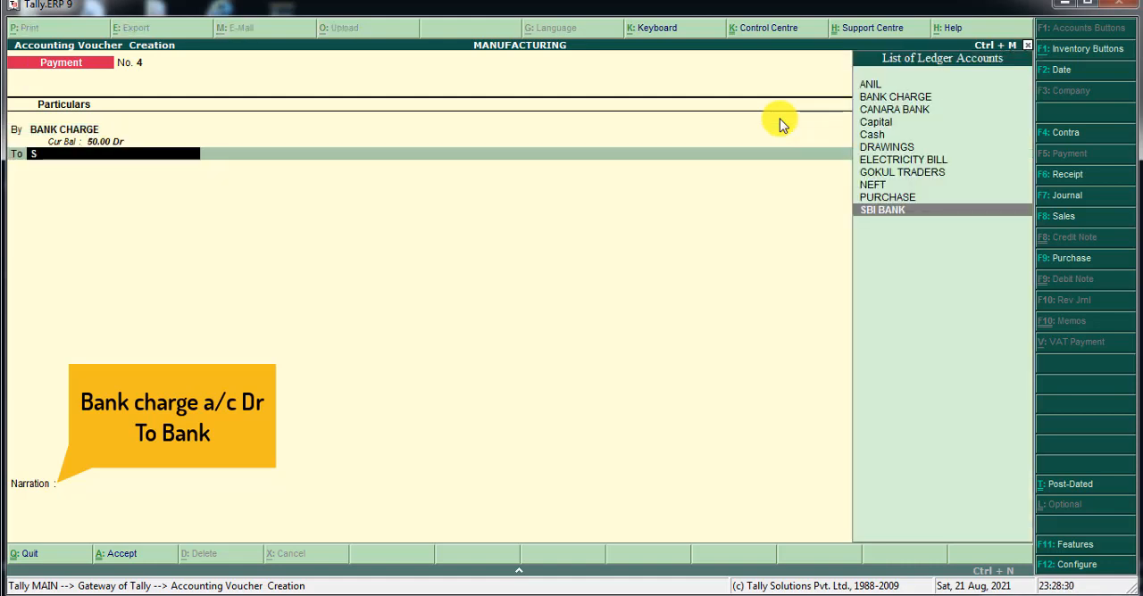
pyautogui.press('Return')
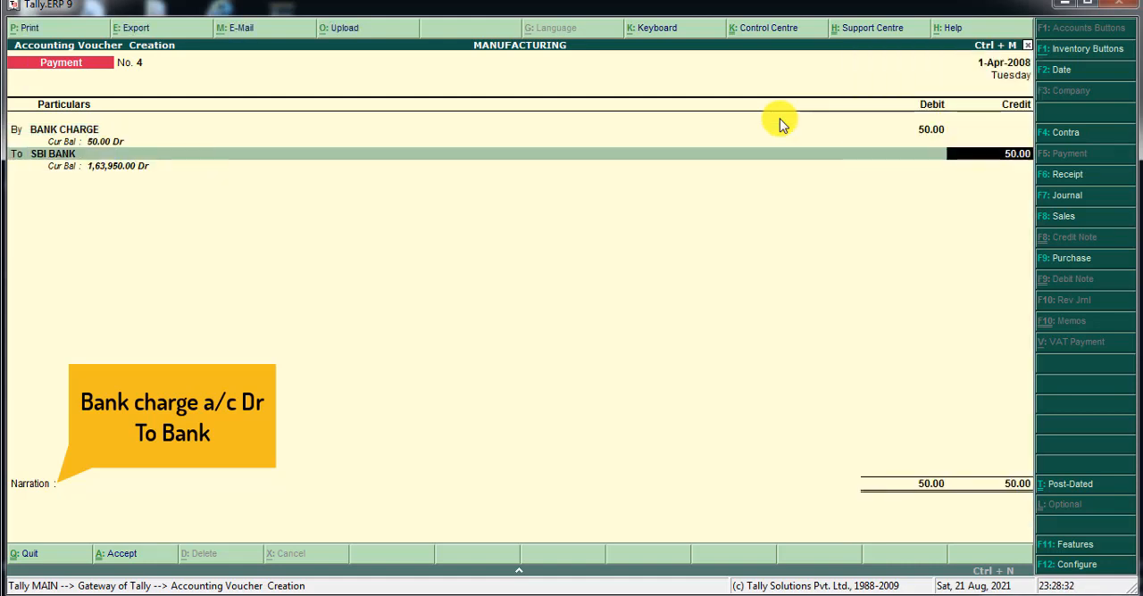
pyautogui.press('Return')
pyautogui.press('Return')
pyautogui.press('Return')
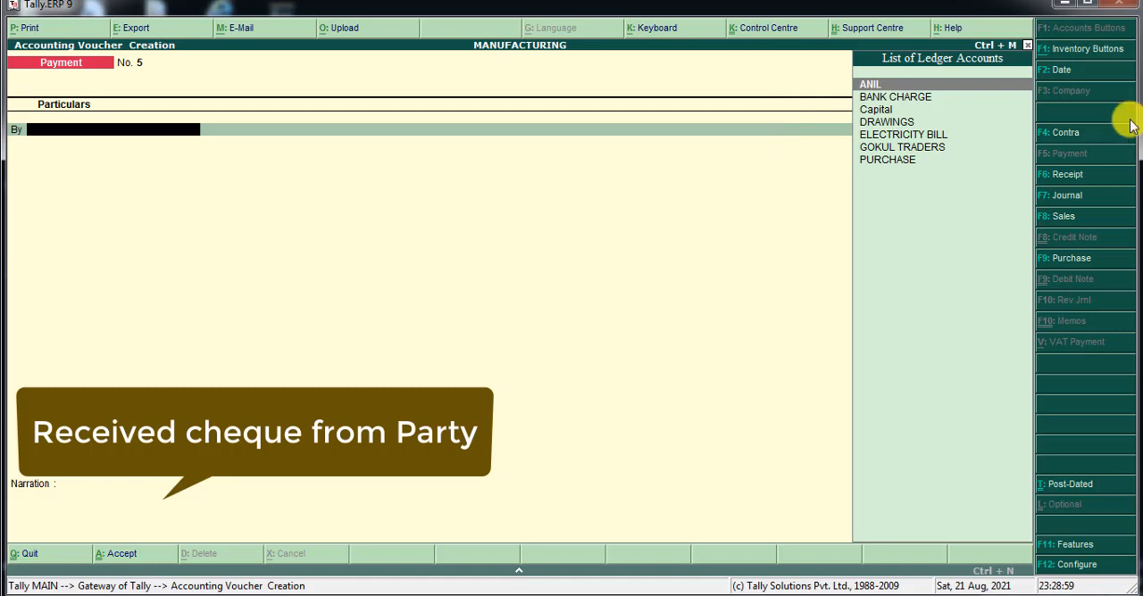
# Switch to a receipt voucher and start a new ledger under the paying party's name for its To line, leaving the alias blank.
pyautogui.click(1077, 179)
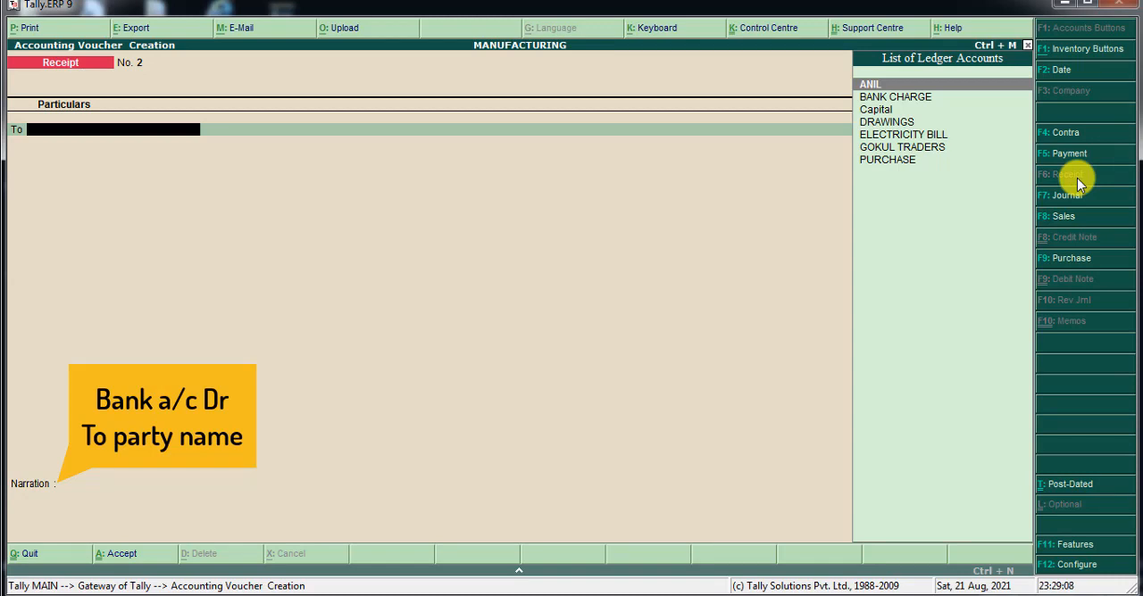
pyautogui.hotkey('alt', 'c')
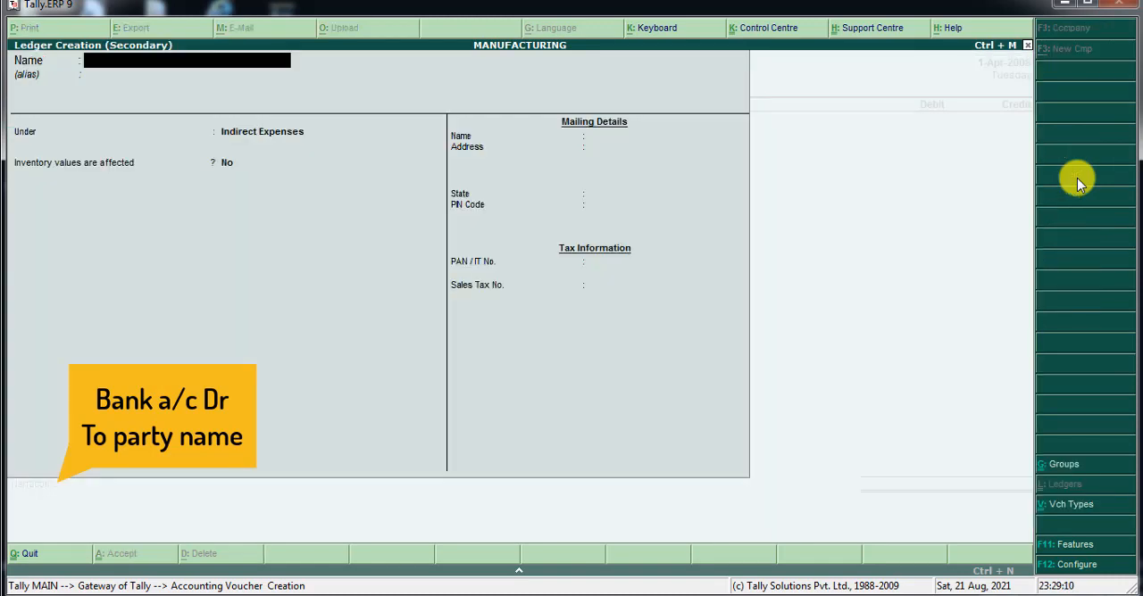
pyautogui.write('AR')
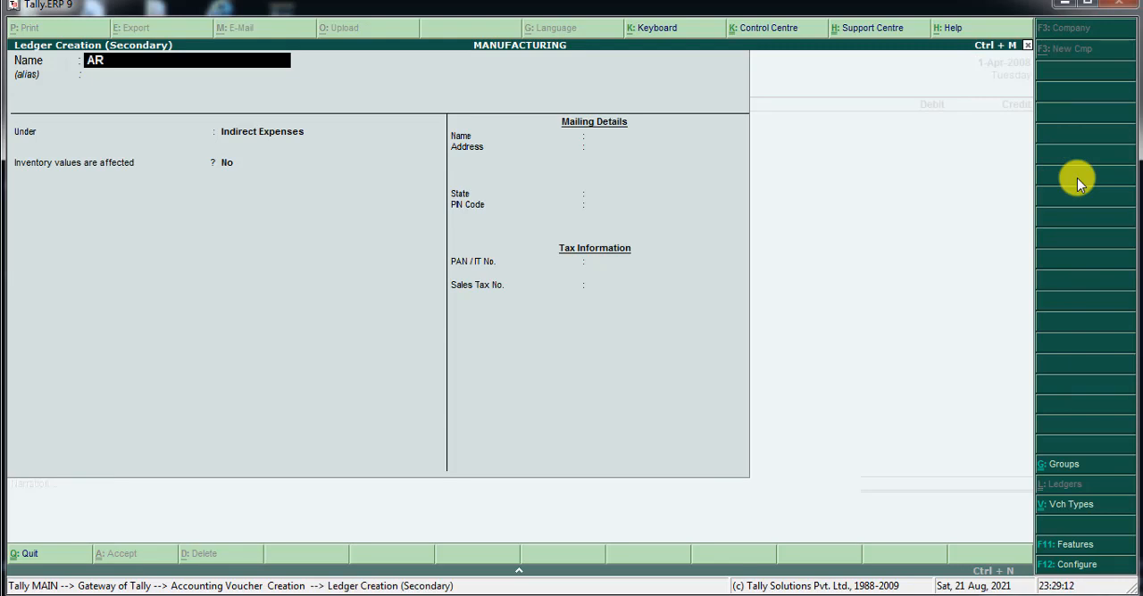
pyautogui.write('UNKUMAR')
pyautogui.press('Return')
pyautogui.press('Return')
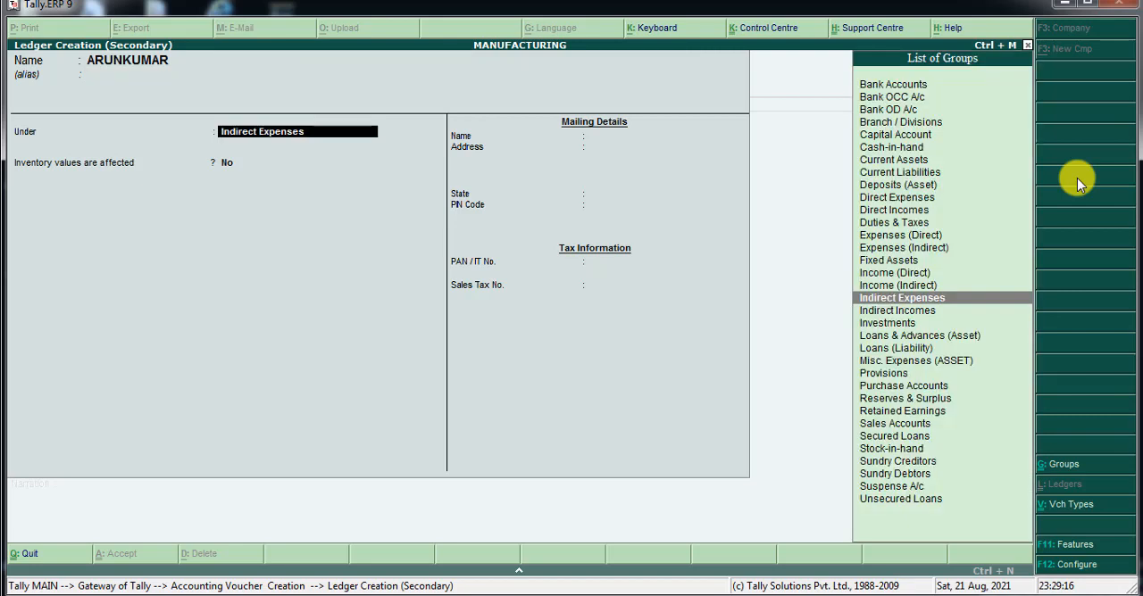
# Place the party's ledger under Sundry Debtors with bill-by-bill balances Yes, inventory values No and state Not Applicable, and save it.
pyautogui.write('S')
pyautogui.press('Down')
pyautogui.press('Down')
pyautogui.press('Down')
pyautogui.press('Down')
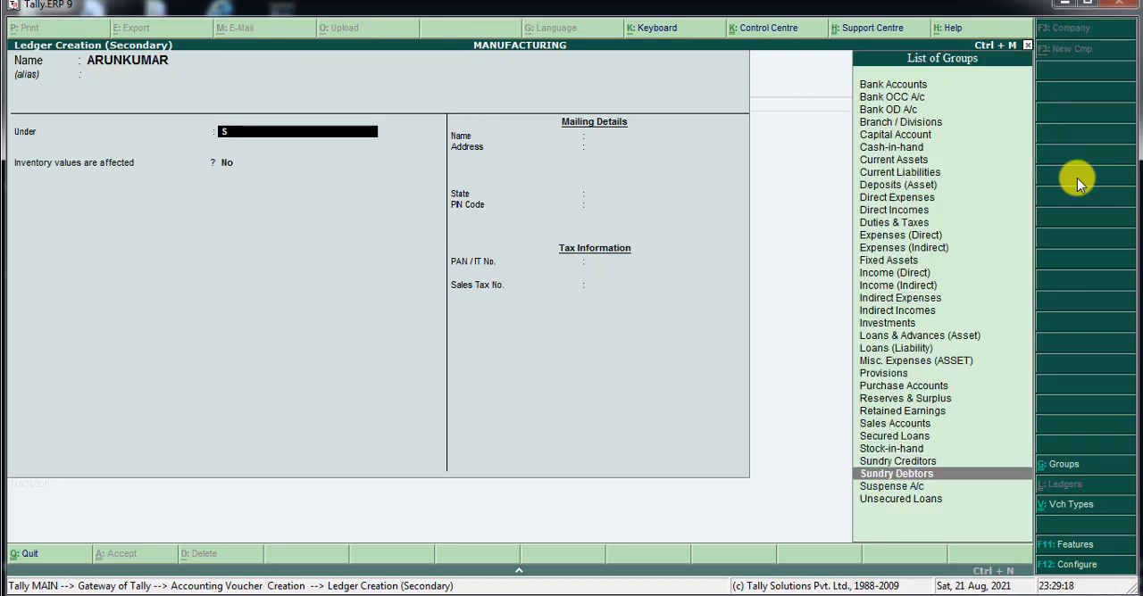
pyautogui.press('Return')
pyautogui.press('Return')
pyautogui.press('Return')
pyautogui.press('Return')
pyautogui.press('Return')
pyautogui.press('Return')
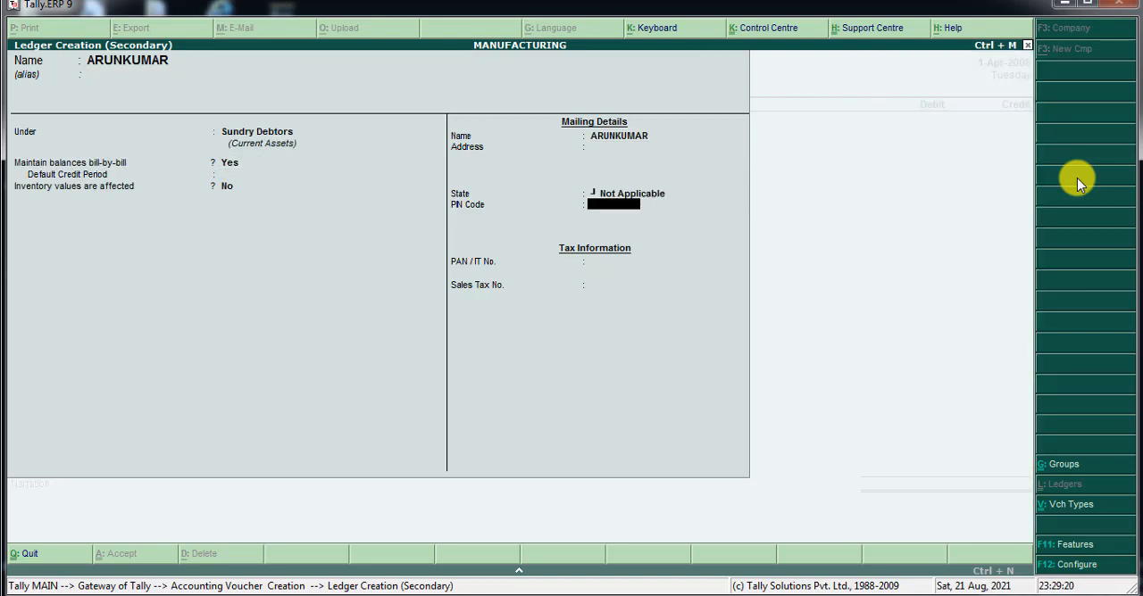
pyautogui.press('Return')
pyautogui.press('Return')
pyautogui.press('Return')
# Credit the party's ledger with 5,000 in receipt voucher 2, adjusting the whole amount On Account.
pyautogui.press('Return')
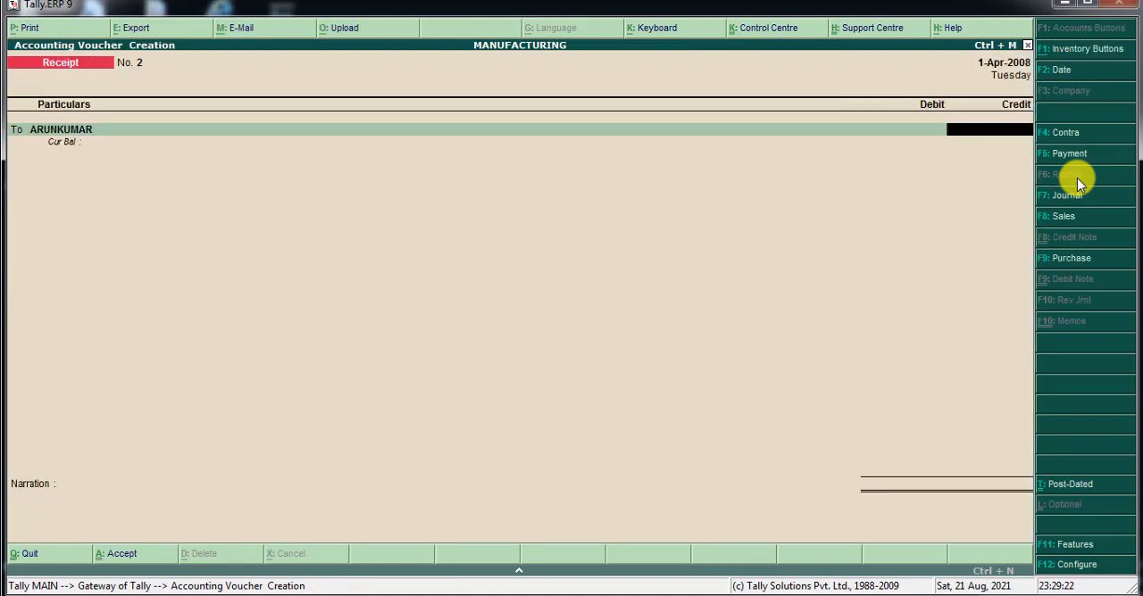
pyautogui.write('5000')
pyautogui.press('Return')
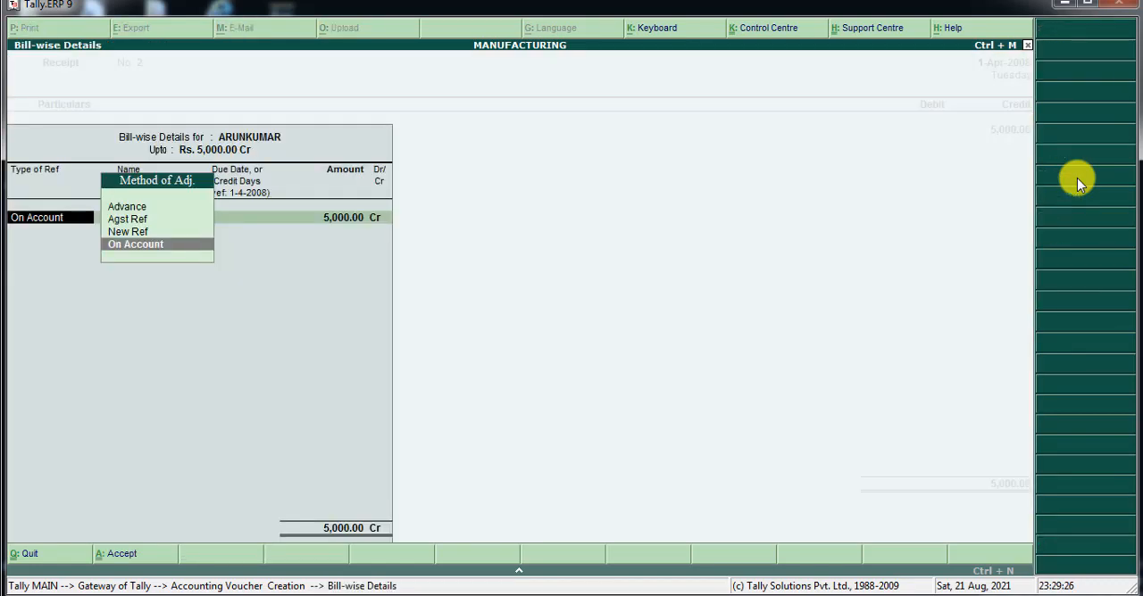
pyautogui.press('Return')
pyautogui.press('Return')
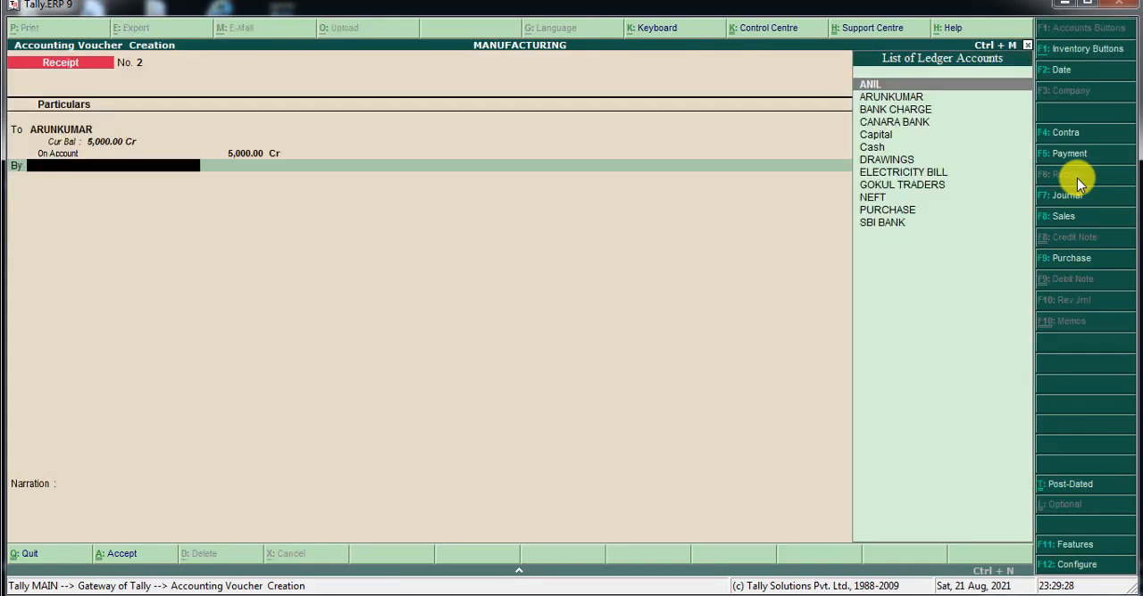
# Debit SBI BANK with 5,000 in receipt voucher 2 and save the voucher without a narration.
pyautogui.press('Down')
pyautogui.press('Down')
pyautogui.press('Down')
pyautogui.press('Down')
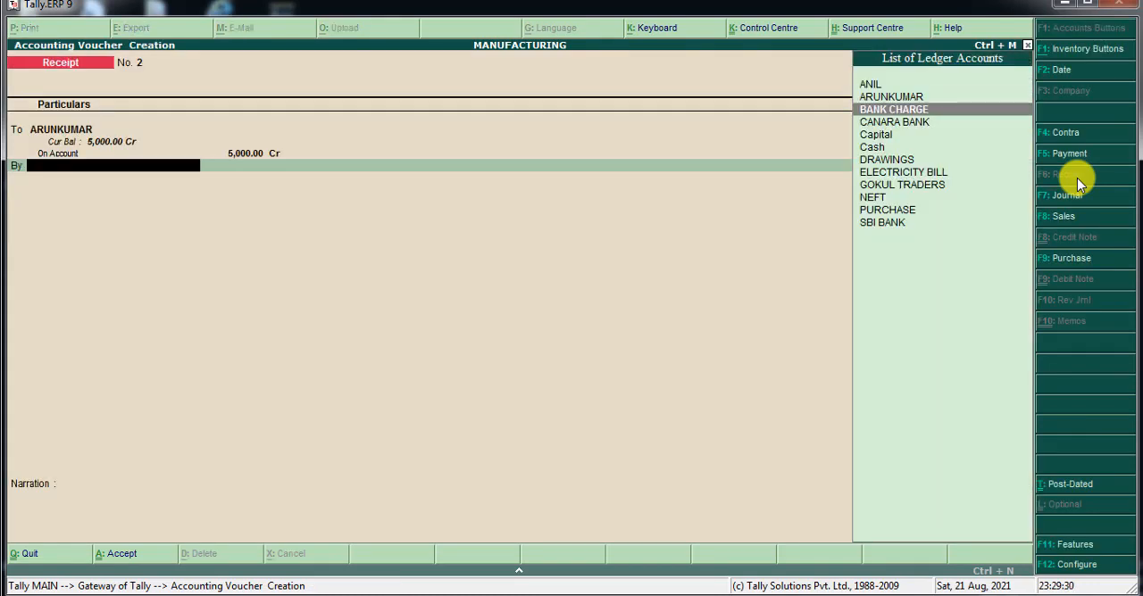
pyautogui.press('Down')
pyautogui.press('Down')
pyautogui.press('Down')
pyautogui.press('Down')
pyautogui.press('Down')
pyautogui.press('Down')
pyautogui.press('Down')
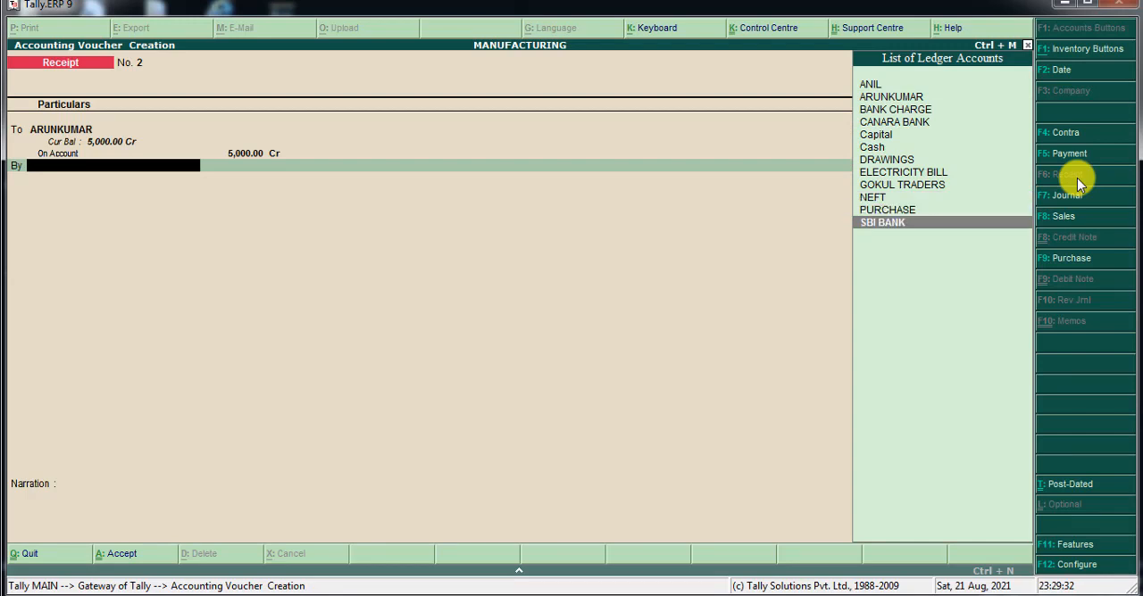
pyautogui.press('Return')
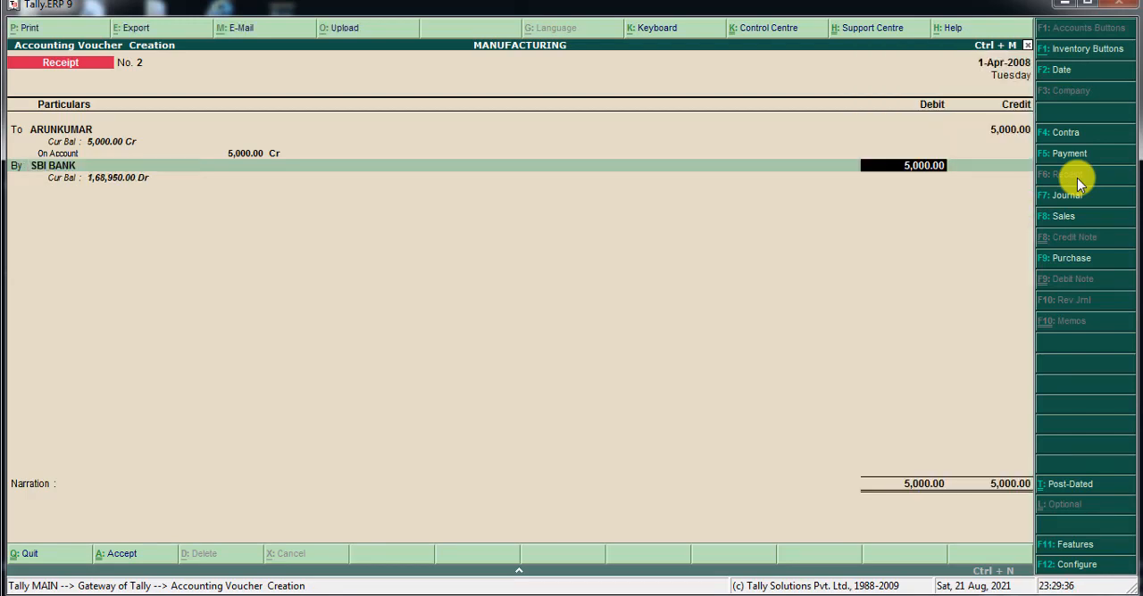
pyautogui.press('Return')
pyautogui.press('Return')
pyautogui.press('Return')
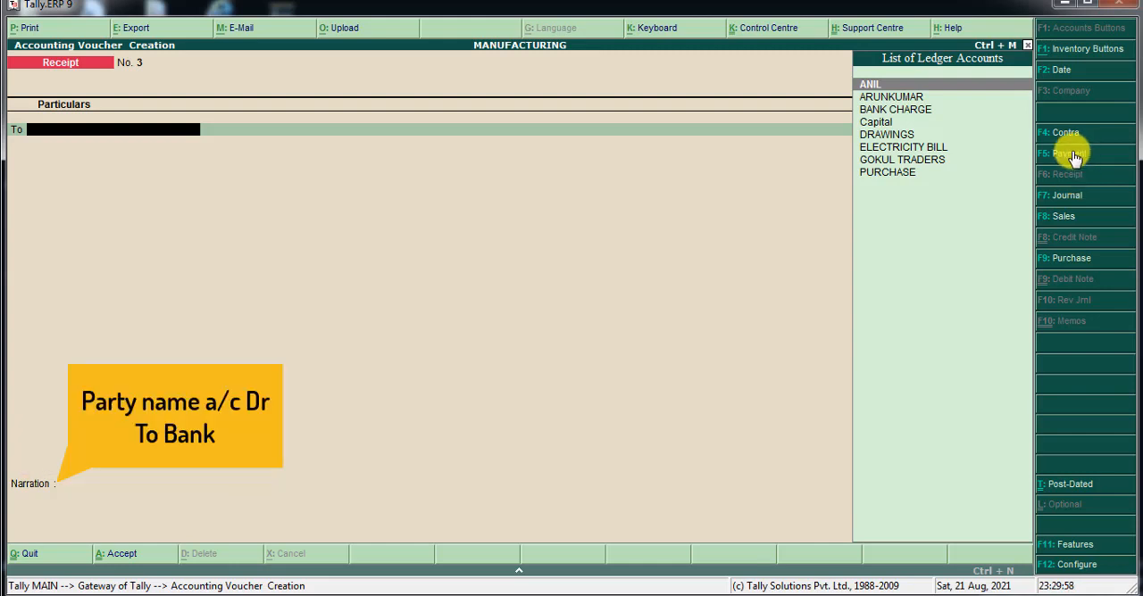
# Switch to payment voucher 5 and debit the same party's ledger with 5,000, adjusted On Account.
pyautogui.click(1074, 156)
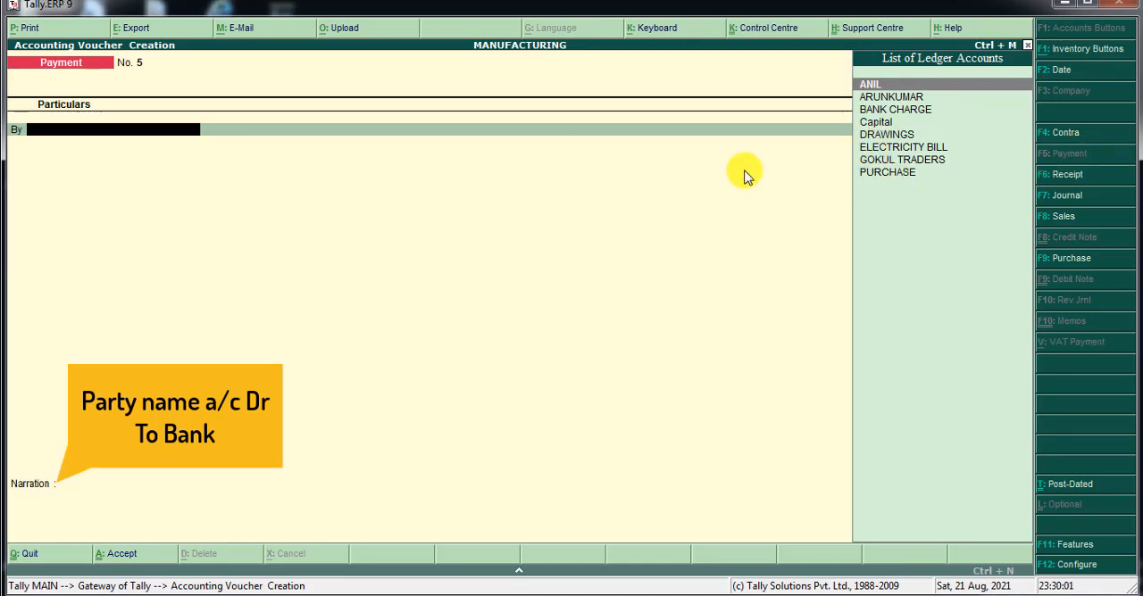
pyautogui.write('AR')
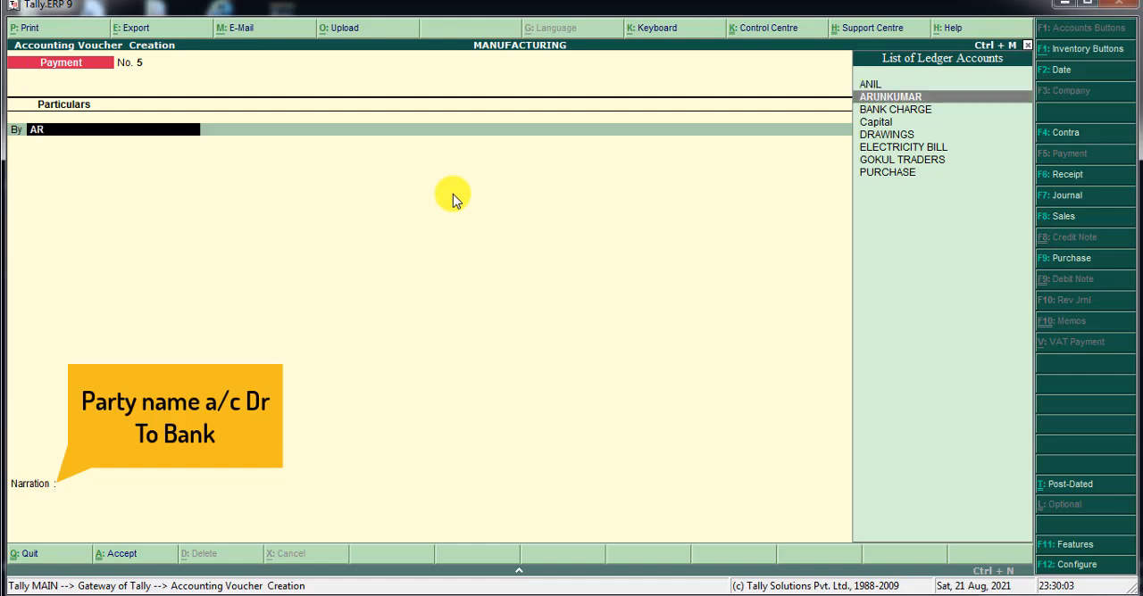
pyautogui.press('Return')
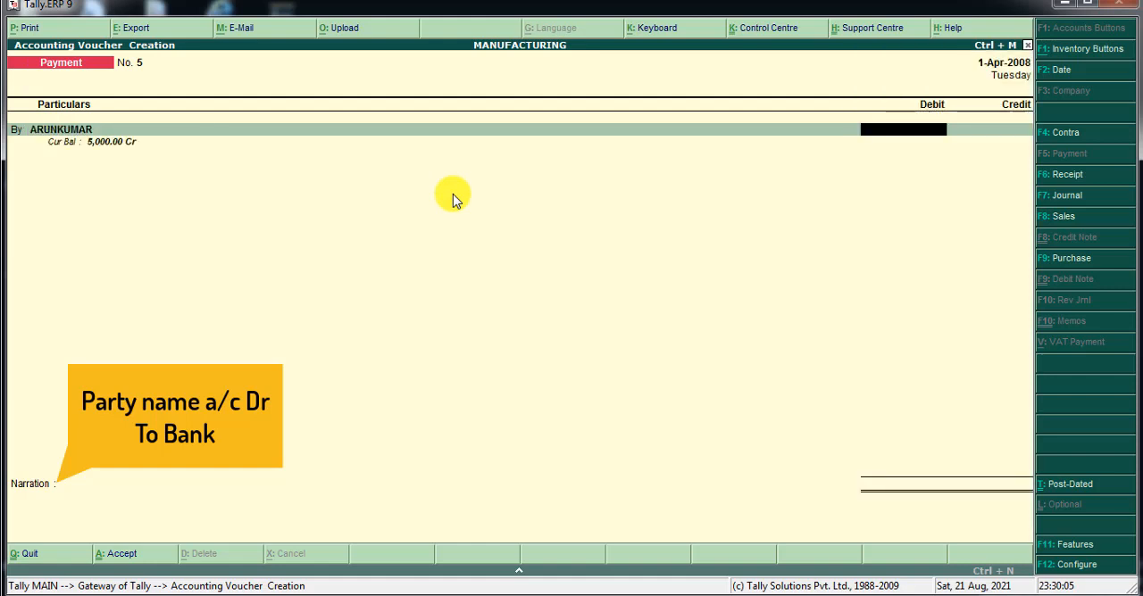
pyautogui.write('5000')
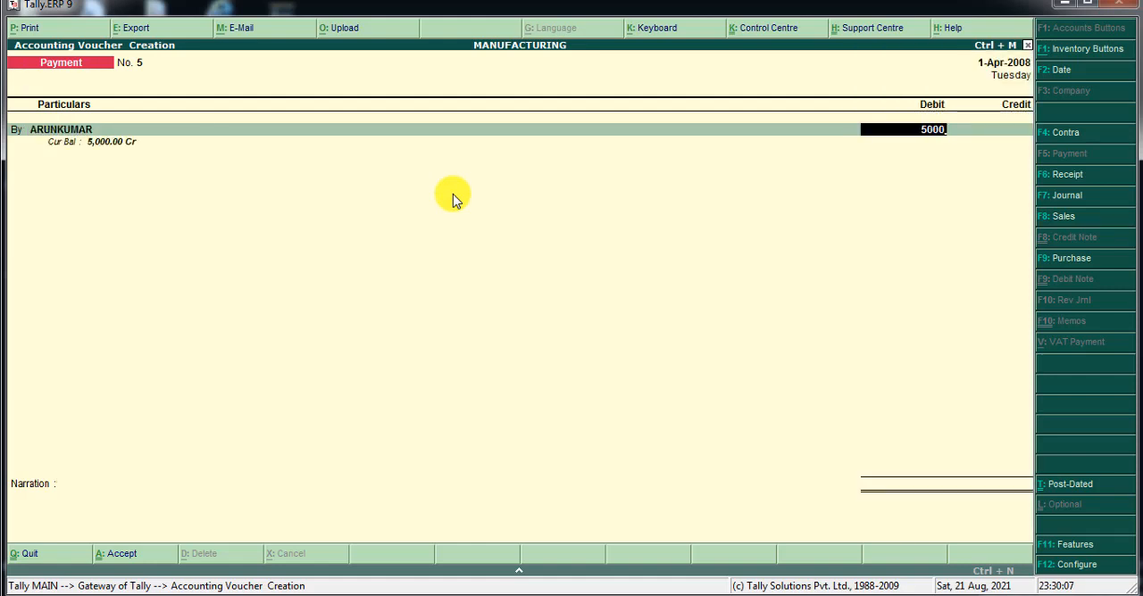
pyautogui.press('Return')
pyautogui.press('Return')
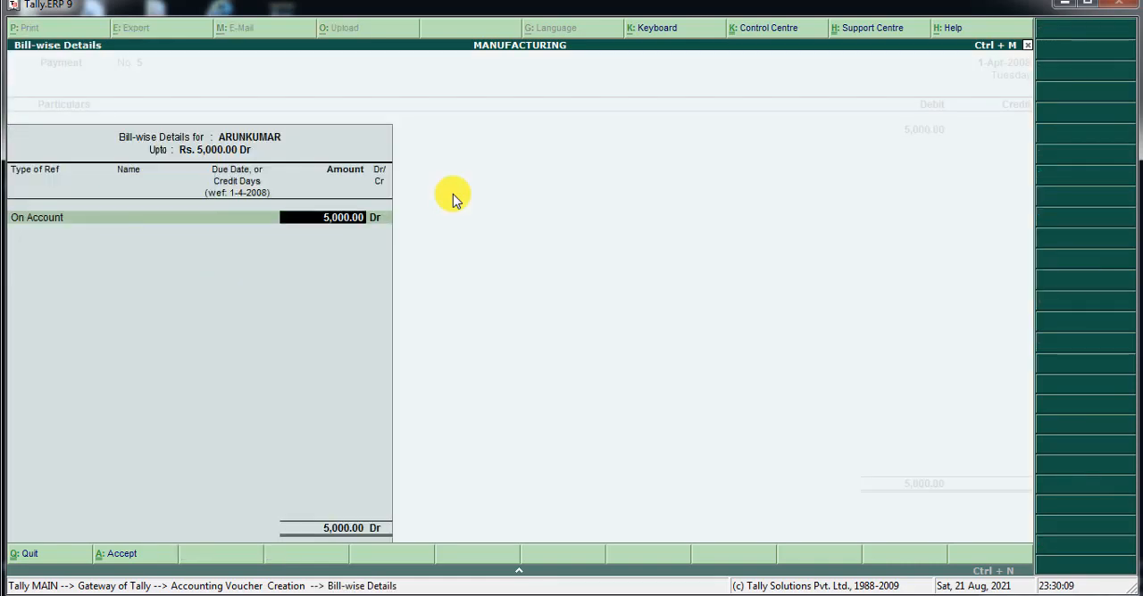
pyautogui.press('Return')
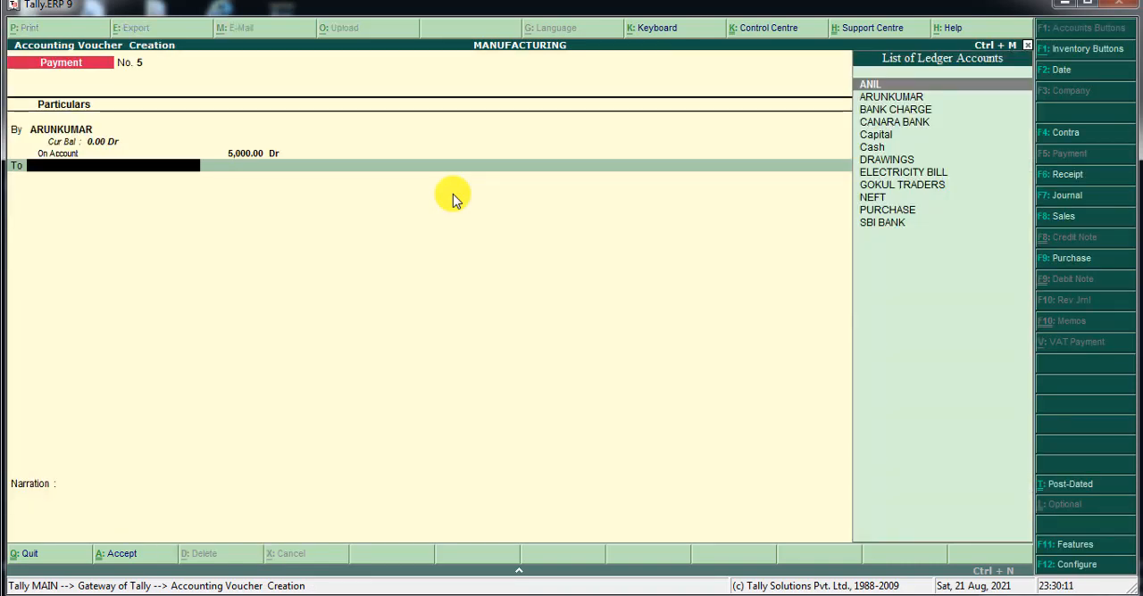
# Credit SBI BANK with 5,000 and save payment voucher 5 with the narration and cheque number blank.
pyautogui.press('Up')
pyautogui.press('Return')
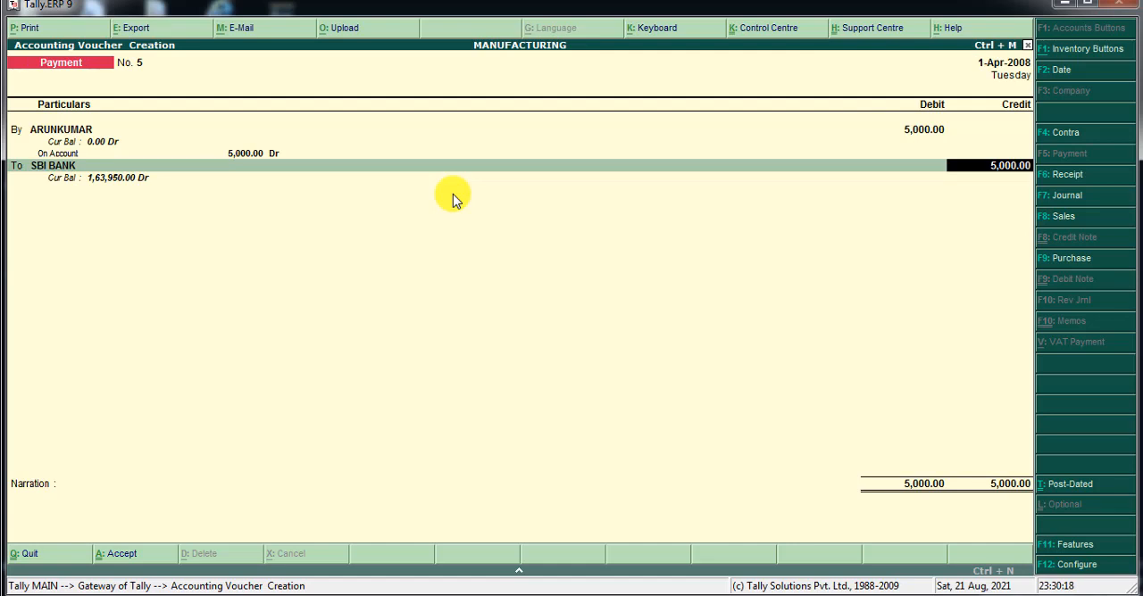
pyautogui.press('Return')
pyautogui.press('Return')
pyautogui.press('Return')
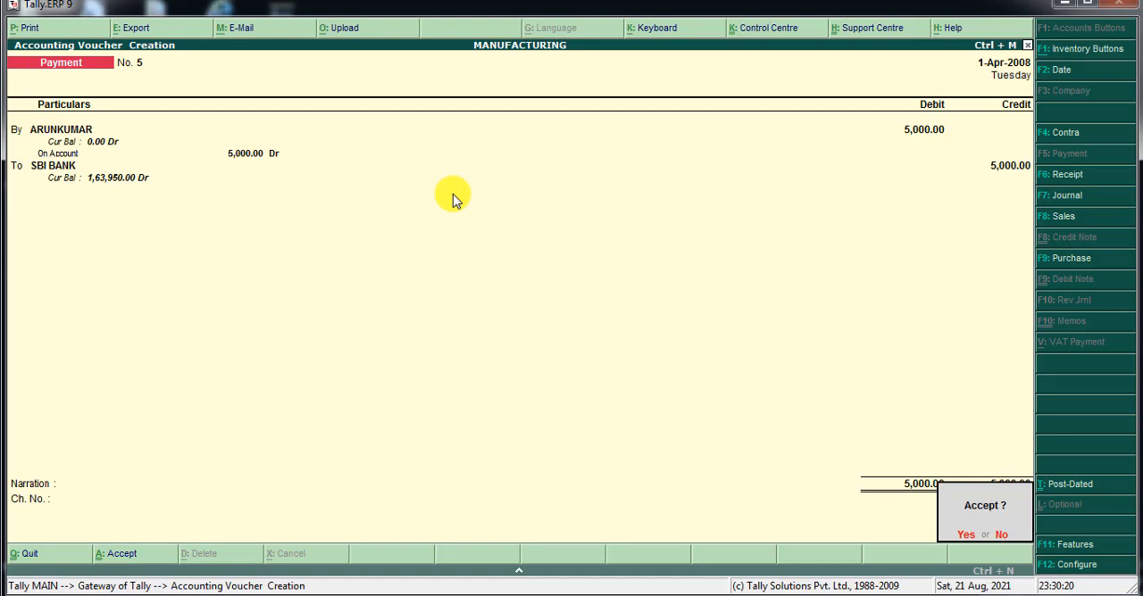
pyautogui.press('Return')
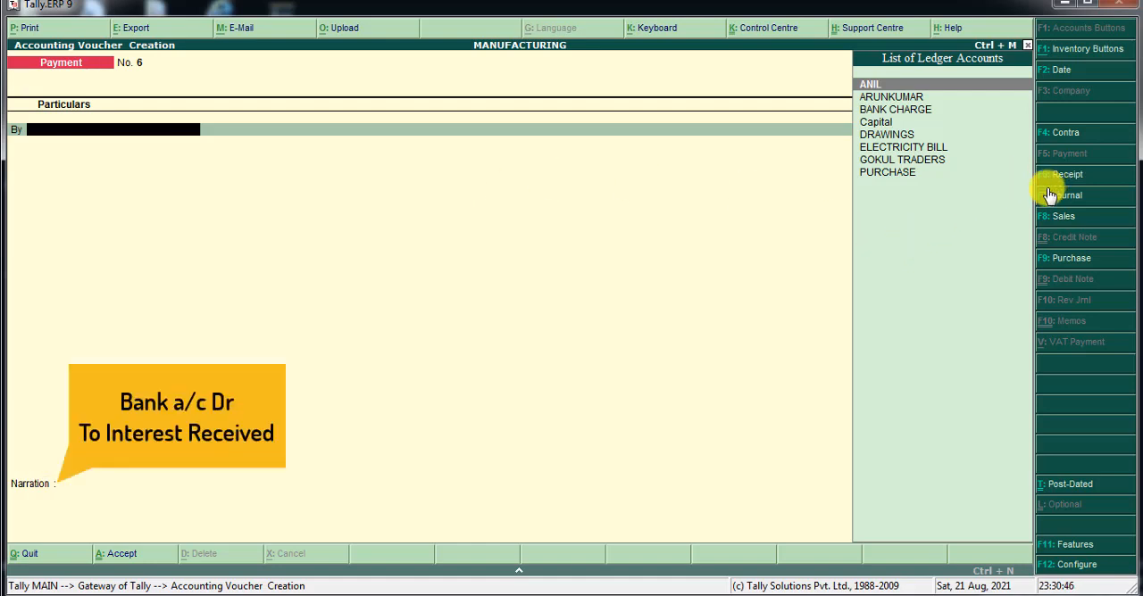
# Switch to receipt voucher 3 and start a new ledger named INTEREST RECEIVED for its To line, leaving the alias blank.
pyautogui.click(1070, 177)
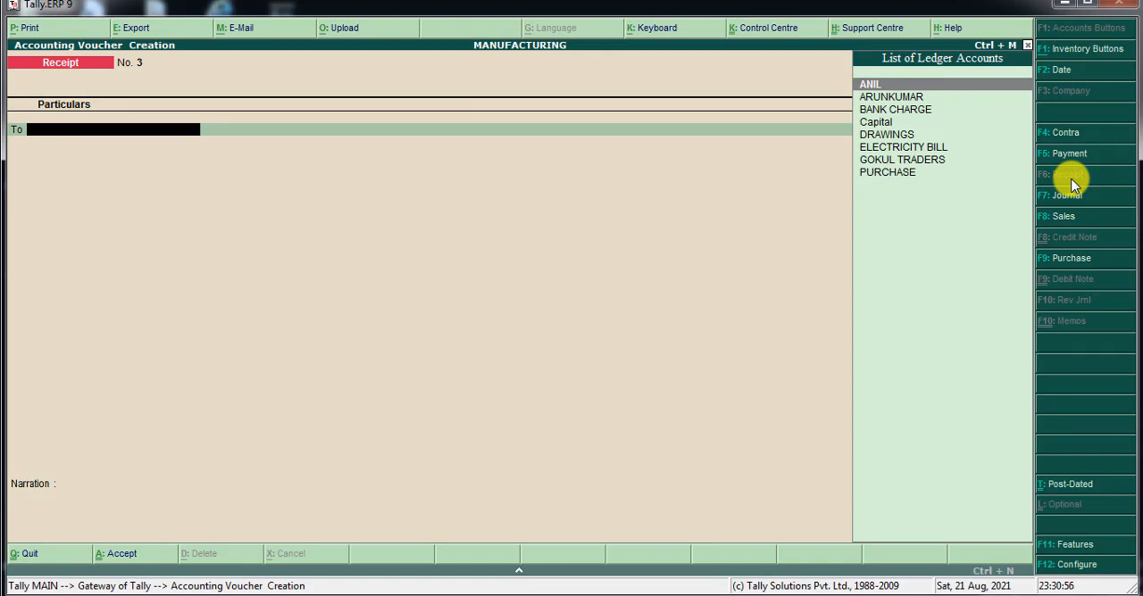
pyautogui.hotkey('alt', 'c')
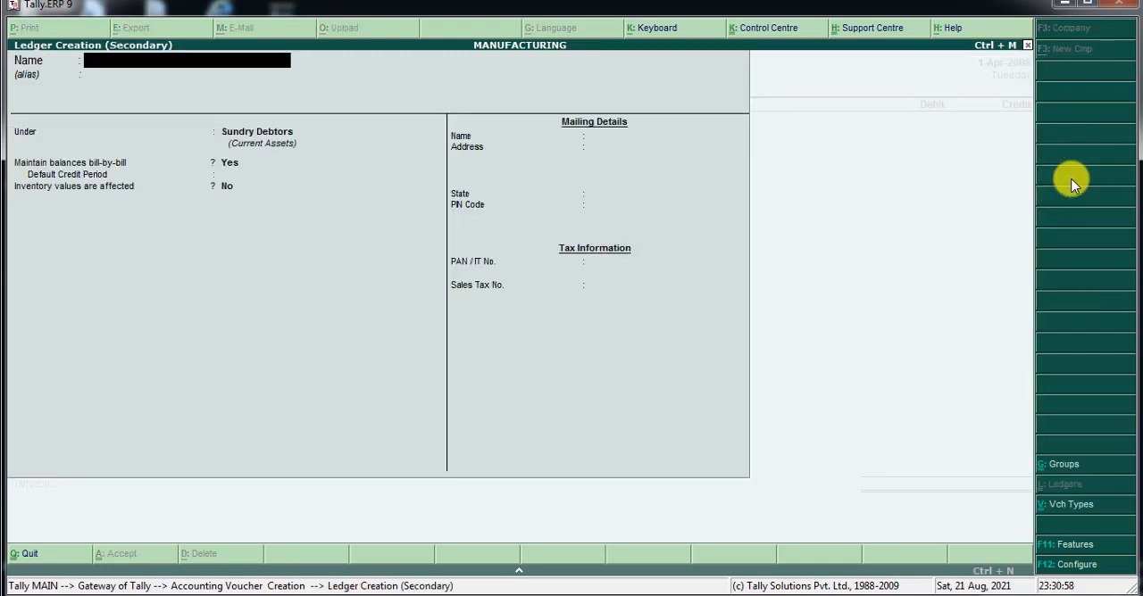
pyautogui.write('INTERESR')
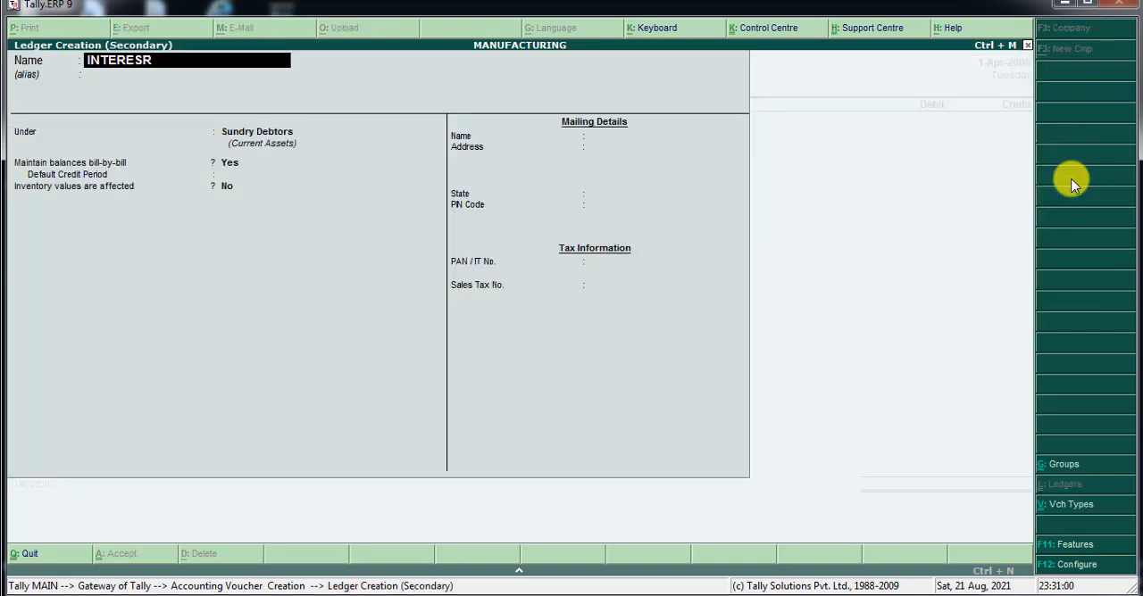
pyautogui.press('BackSpace')
pyautogui.write('T RECEIVED')
pyautogui.press('Return')
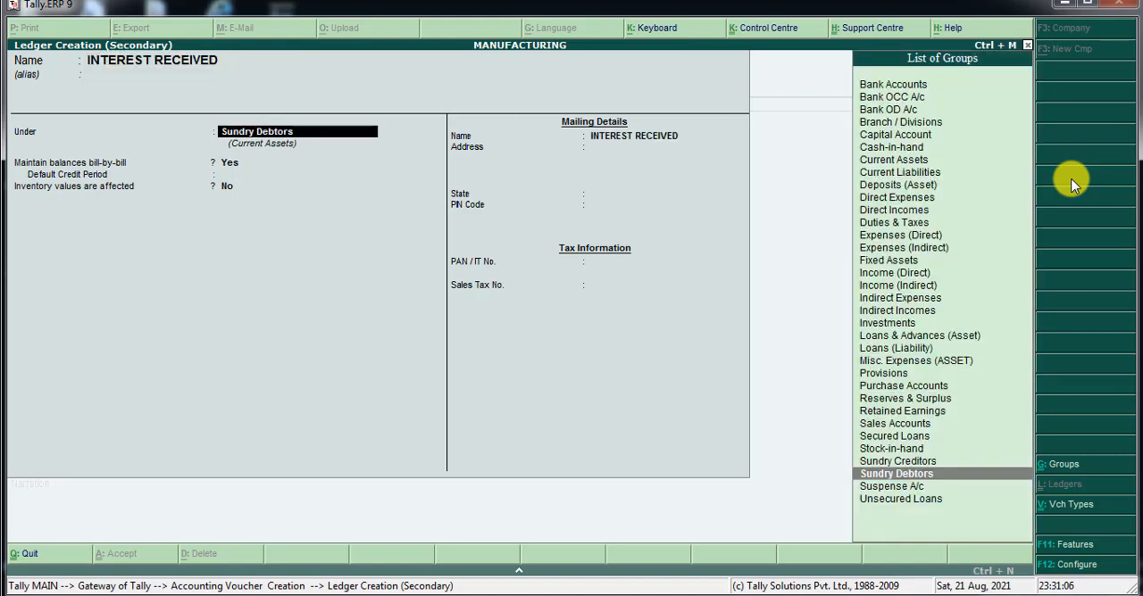
# Place the INTEREST RECEIVED ledger under Indirect Incomes and save it with the remaining fields at their defaults.
pyautogui.write('I')
pyautogui.press('Down')
pyautogui.press('Down')
pyautogui.press('Down')
pyautogui.press('Down')
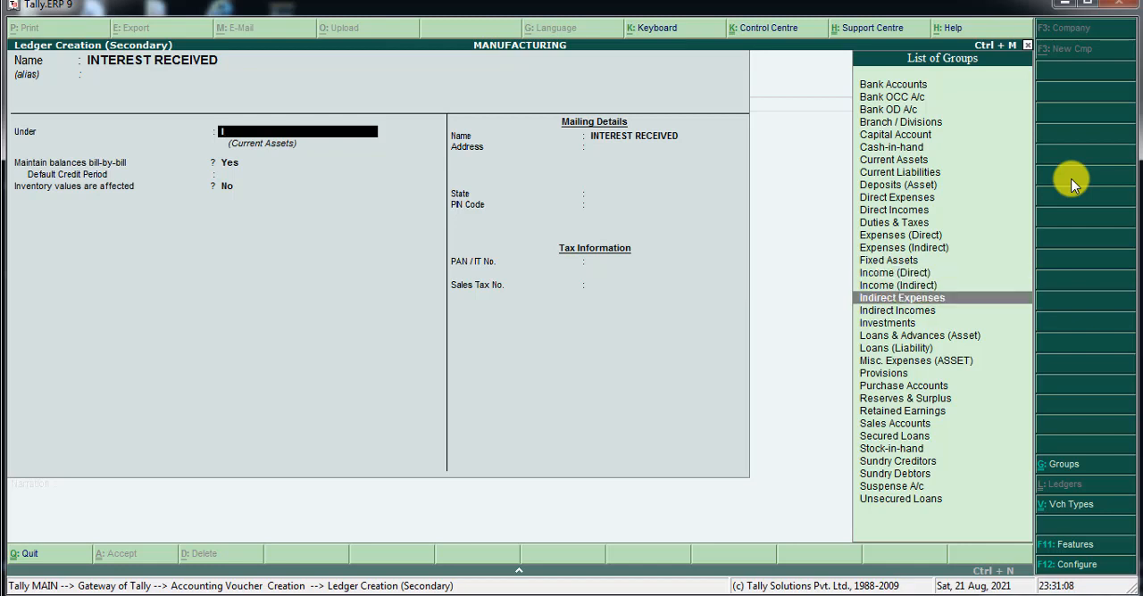
pyautogui.press('Return')
pyautogui.press('Return')
pyautogui.press('Return')
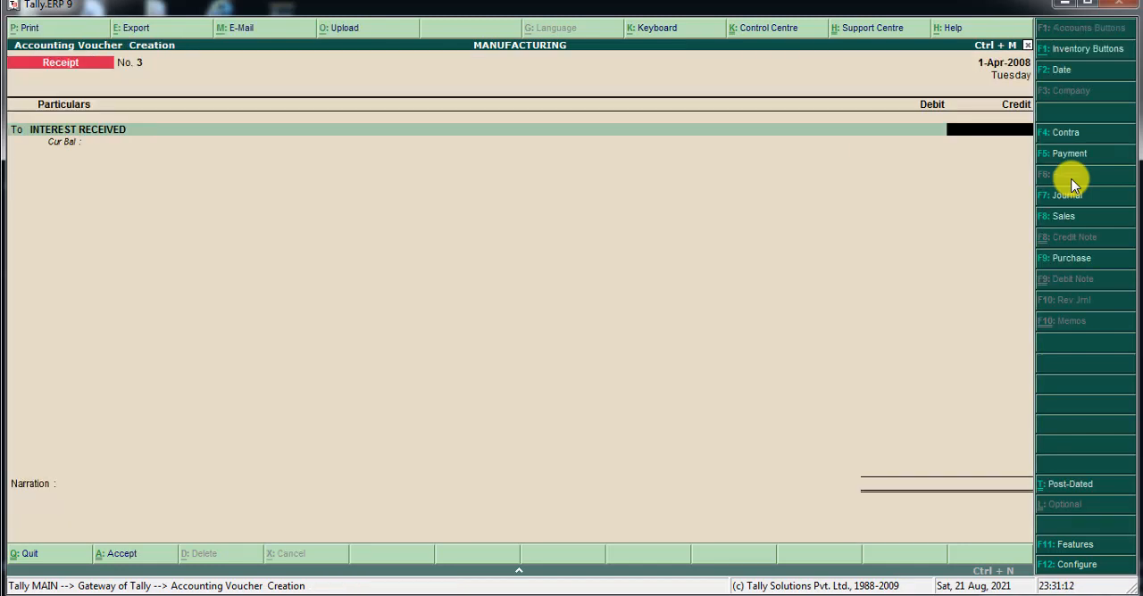
# Credit INTEREST RECEIVED with 1,200 in receipt voucher 3 and choose SBI BANK as the ledger for the By line.
pyautogui.write('1200')
pyautogui.press('Return')
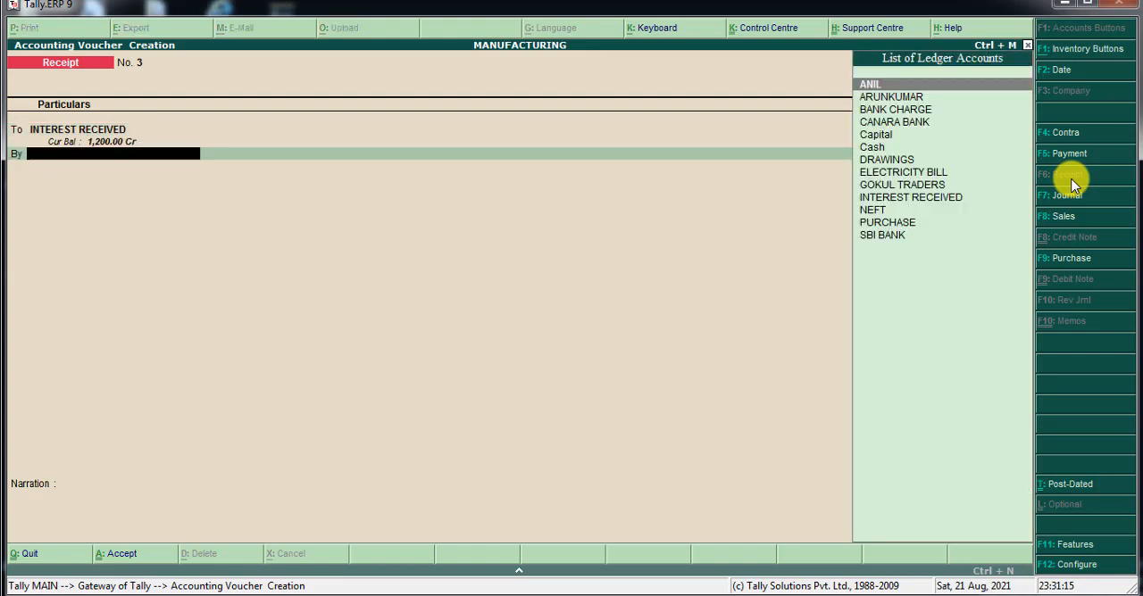
pyautogui.press('Down')
pyautogui.press('Down')
pyautogui.press('Down')
pyautogui.press('Down')
pyautogui.press('Down')
pyautogui.press('Down')
pyautogui.press('Down')
pyautogui.press('Down')
pyautogui.press('Down')
pyautogui.press('Down')
pyautogui.press('Down')
pyautogui.press('Down')
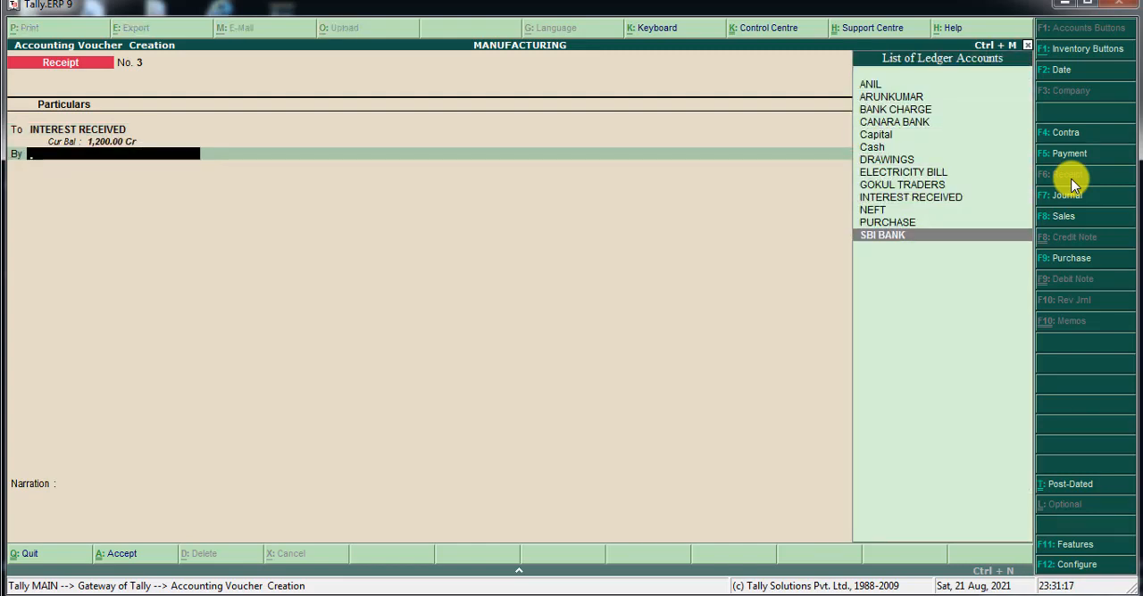
pyautogui.press('Return')
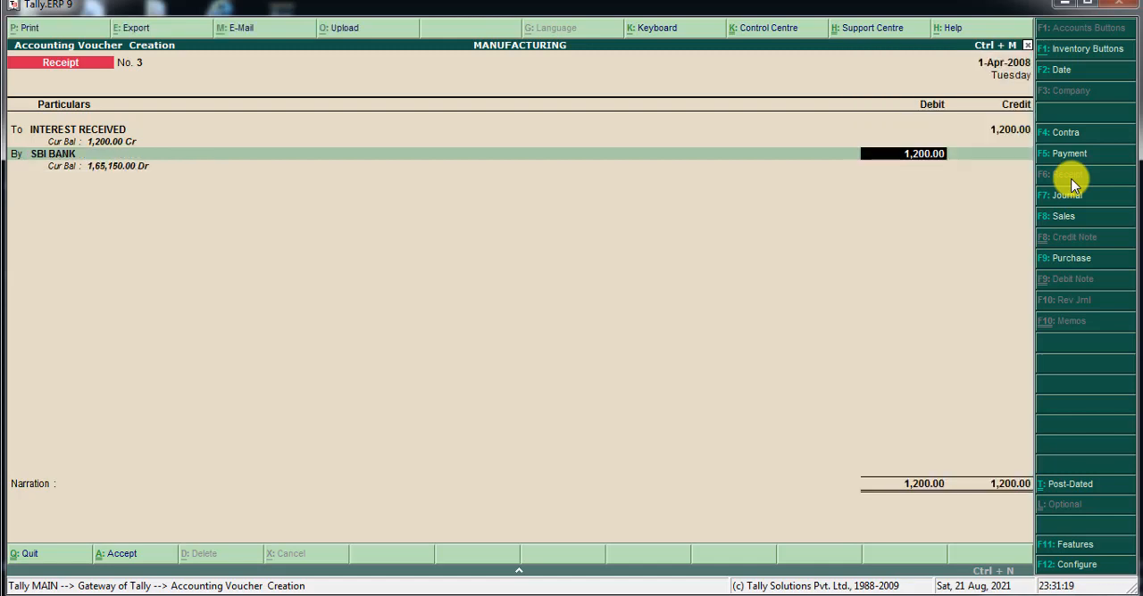
# Accept the 1,200 debit and save receipt voucher 3 without a narration, dismissing the Windows color scheme prompt.
pyautogui.press('Return')
pyautogui.press('Return')
pyautogui.press('Return')
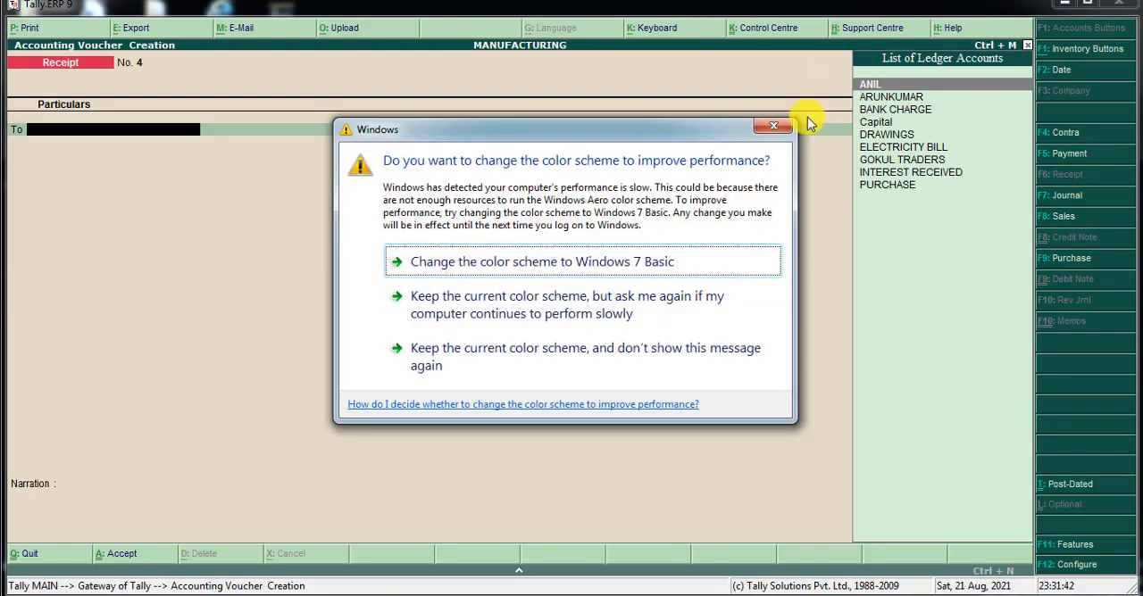
pyautogui.click(776, 127)
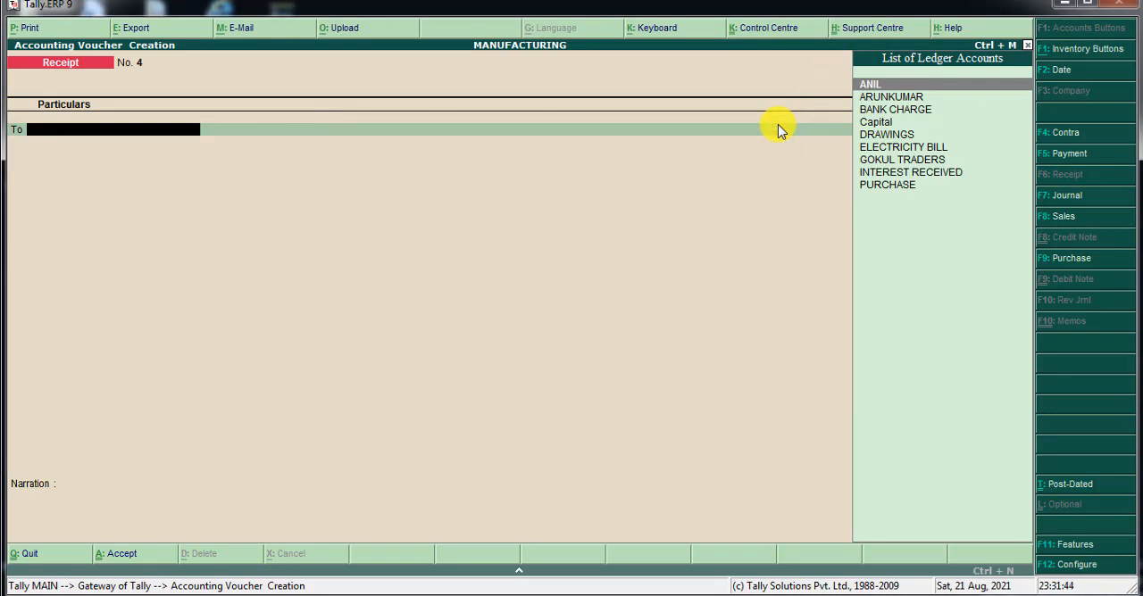